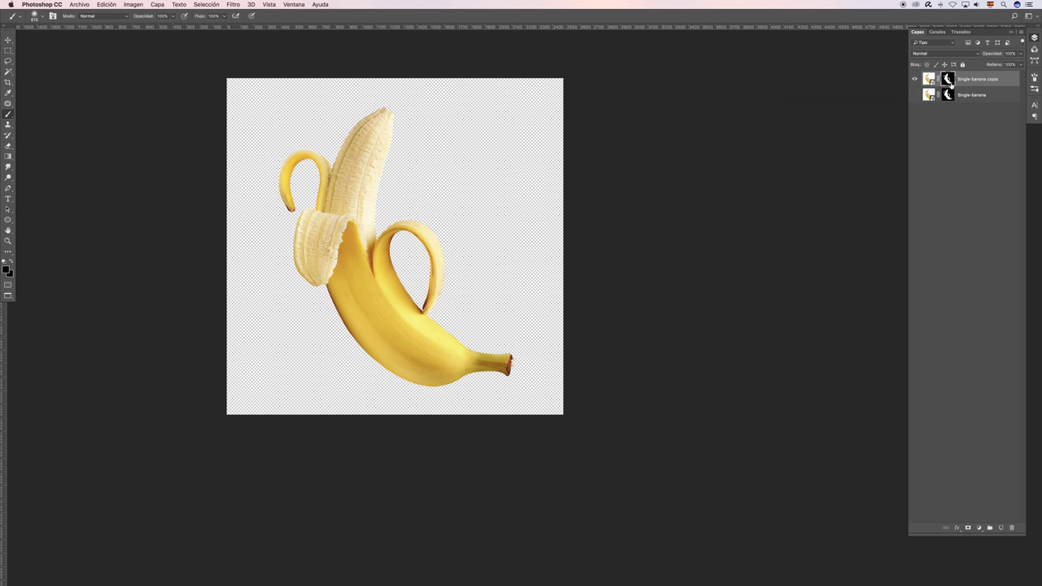
# Add the empty layer Capa 1 and delete both Single-banana layers
pyautogui.click(1000, 530)
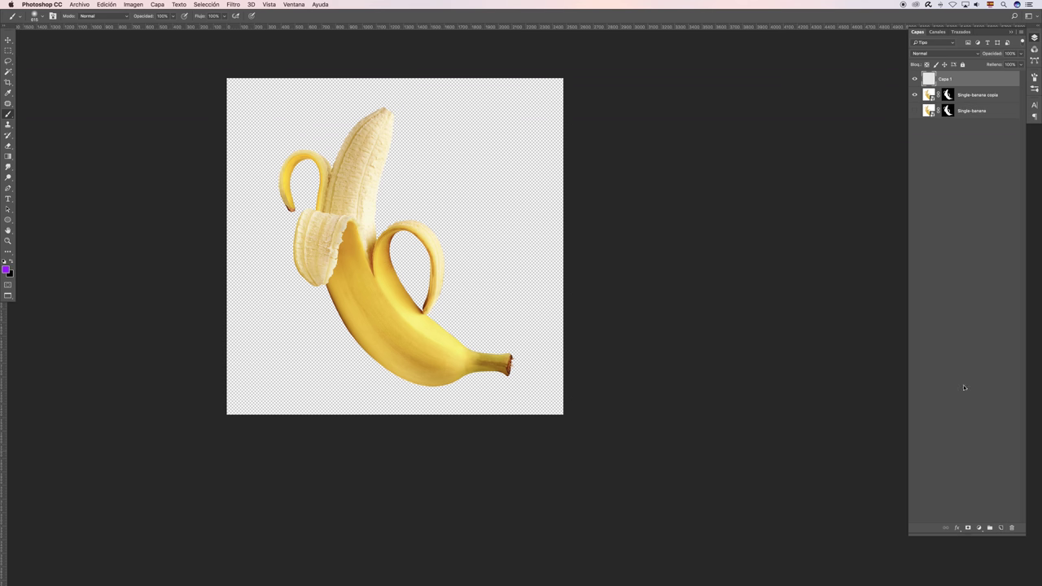
pyautogui.click(971, 95)
pyautogui.hotkey('alt', 'shift', '[')
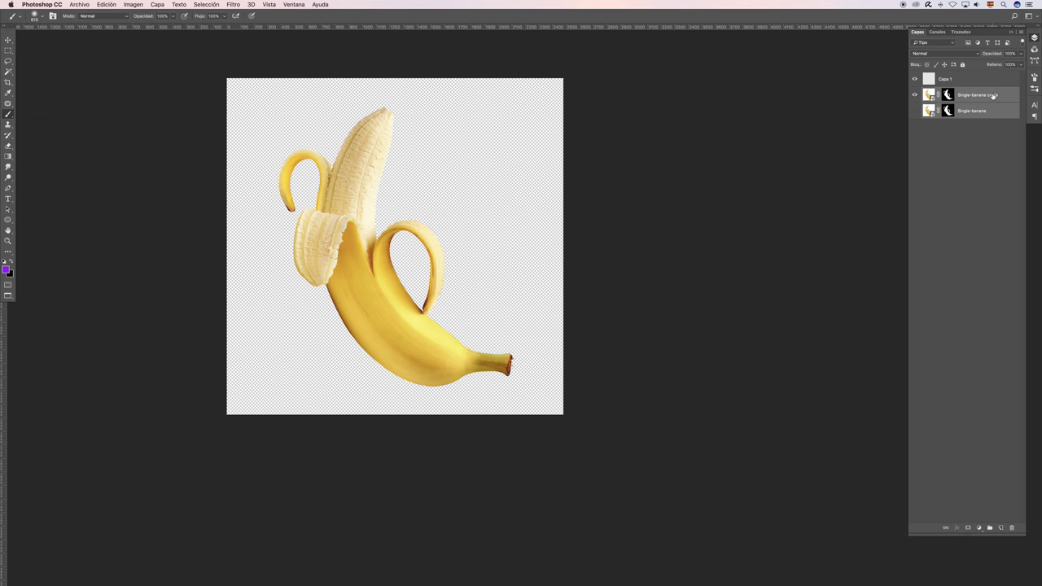
pyautogui.press('Delete')
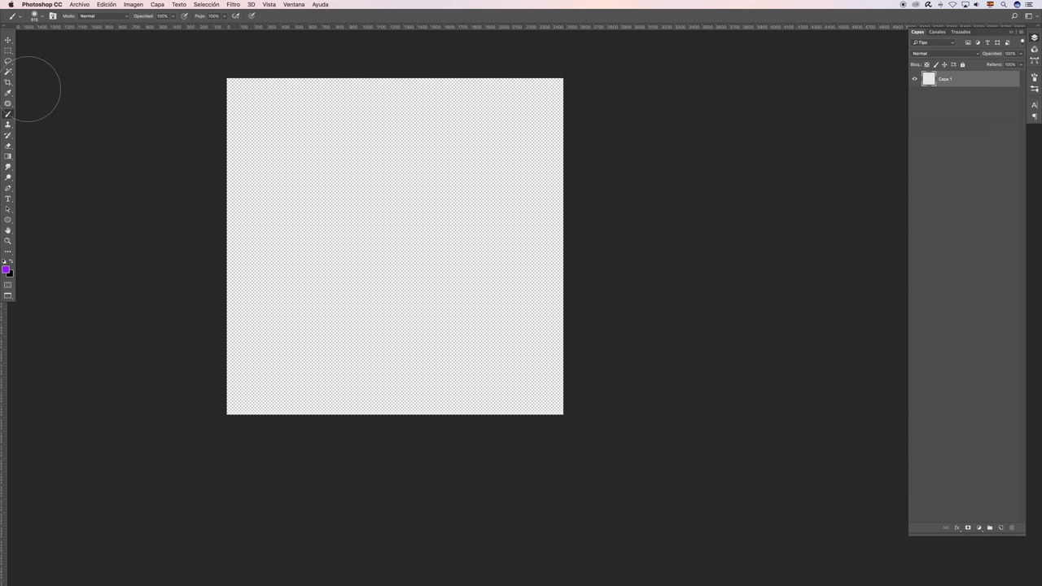
pyautogui.click(8, 54)
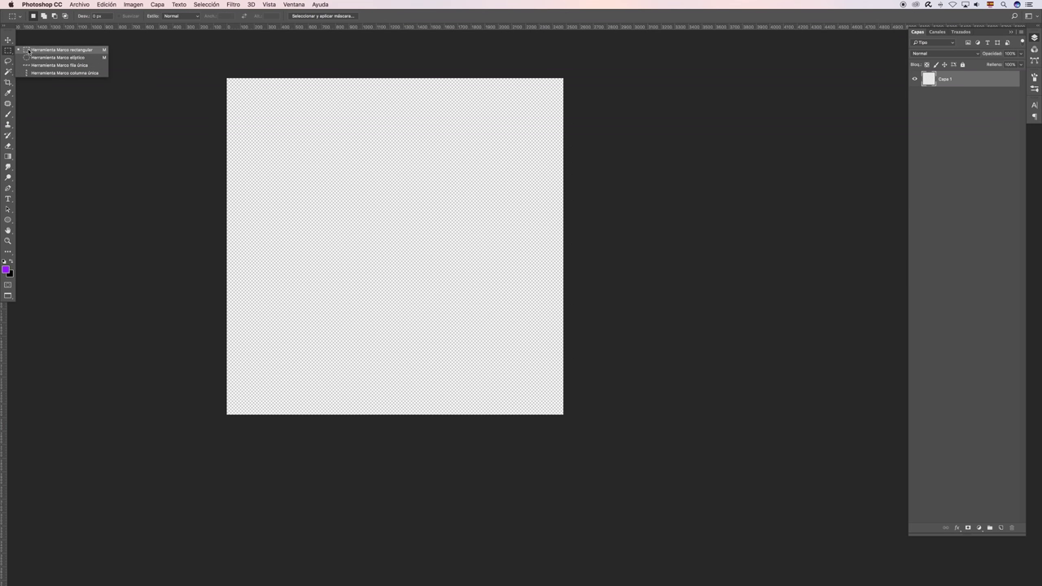
# Brush purple into a rectangular marquee in the upper-middle of Capa 1
pyautogui.click(36, 51)
pyautogui.moveTo(314, 152); pyautogui.dragTo(480, 295)
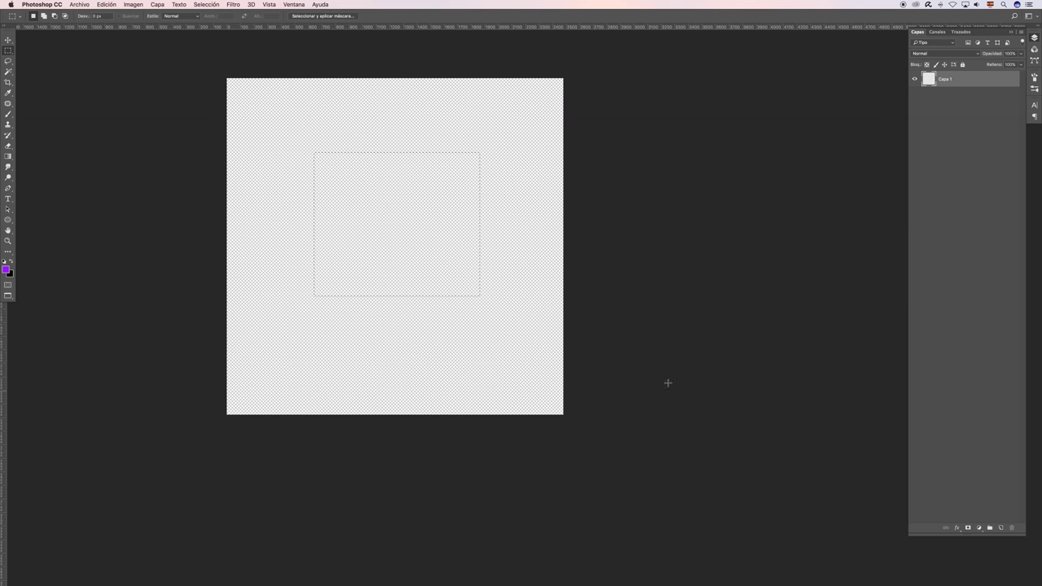
pyautogui.click(8, 115)
pyautogui.moveTo(302, 122)
pyautogui.mouseDown()
pyautogui.moveTo(461, 233)
pyautogui.moveTo(481, 277)
pyautogui.moveTo(367, 244)
pyautogui.mouseUp()
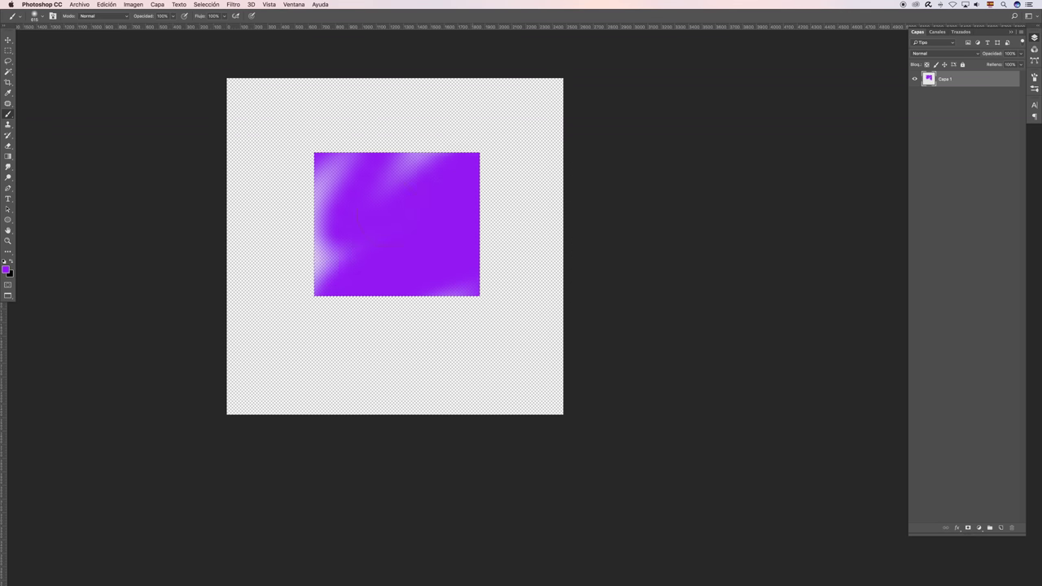
pyautogui.moveTo(334, 277); pyautogui.dragTo(342, 175)
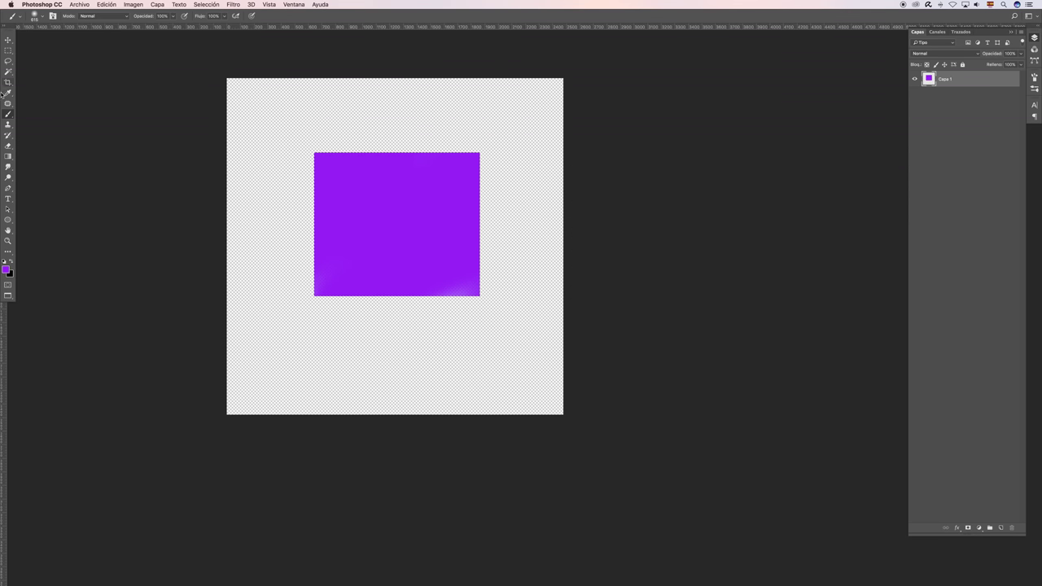
pyautogui.click(8, 50)
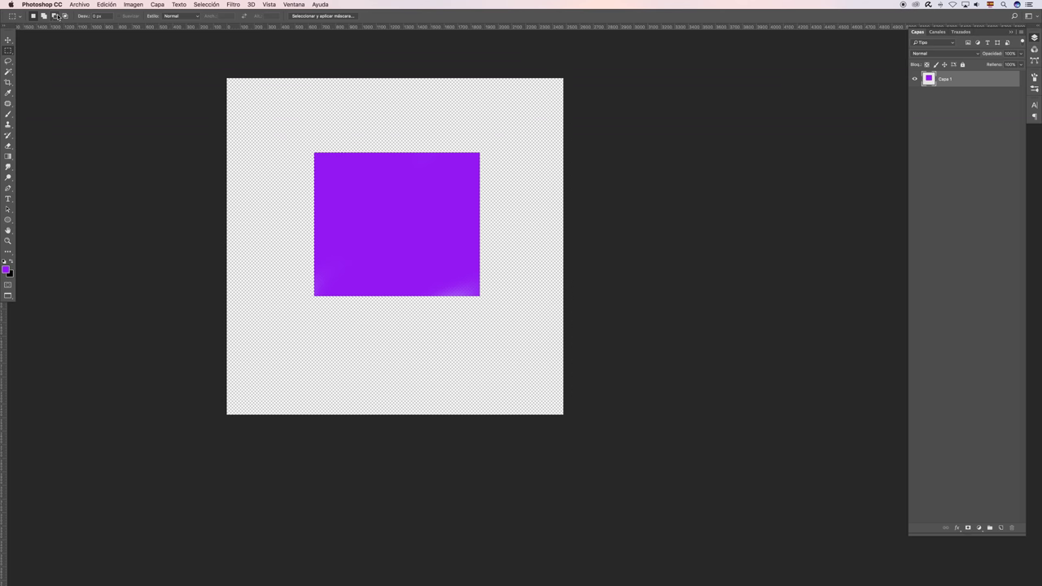
# Add rectangles above, right of, below and left of the purple square to the selection
pyautogui.click(47, 19)
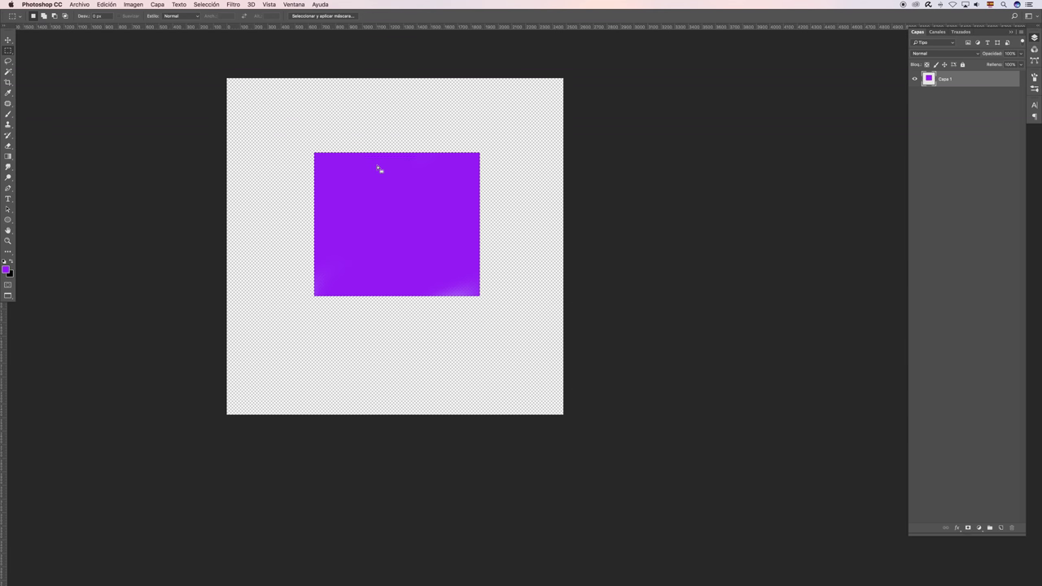
pyautogui.moveTo(349, 111); pyautogui.dragTo(382, 153)
pyautogui.moveTo(480, 188); pyautogui.dragTo(537, 232)
pyautogui.moveTo(380, 296); pyautogui.dragTo(409, 336)
pyautogui.moveTo(272, 210); pyautogui.dragTo(342, 228)
pyautogui.press('i')
# Fill the four added areas with the foreground purple and deselect
pyautogui.hotkey('shift', 'F5')
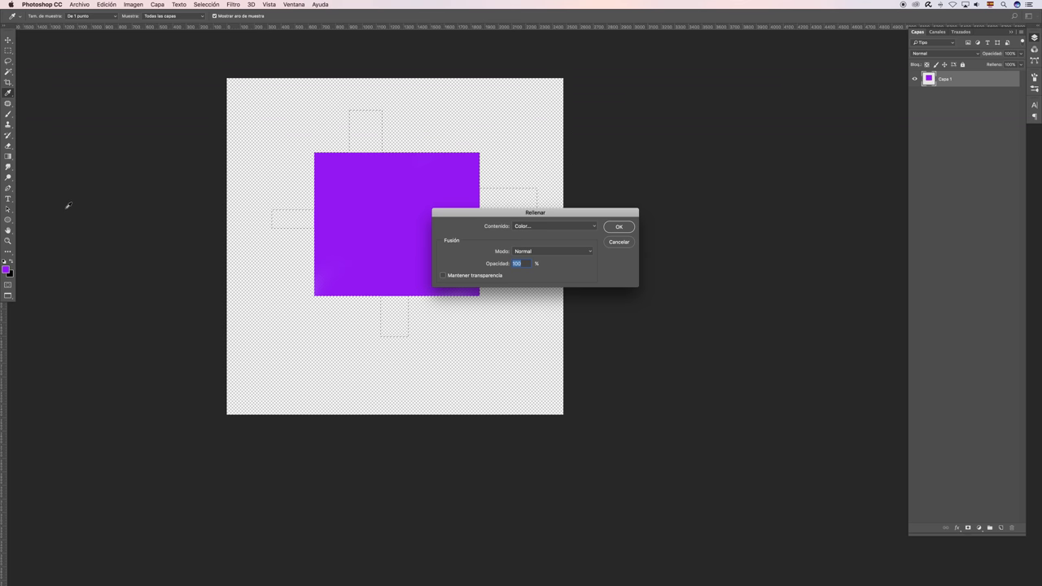
pyautogui.click(579, 227)
pyautogui.click(530, 211)
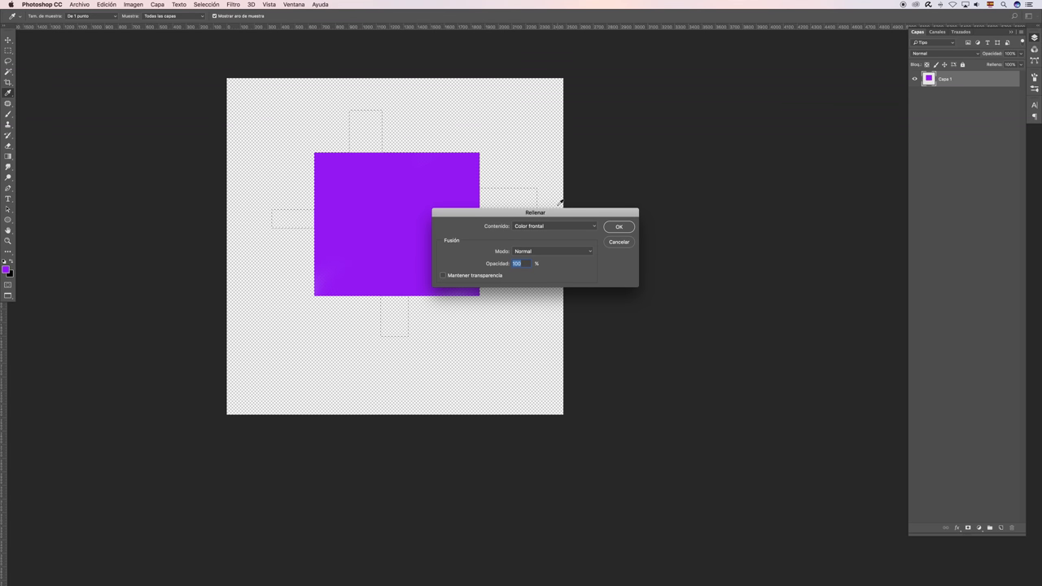
pyautogui.click(619, 226)
pyautogui.hotkey('ctrl', 'd')
pyautogui.press('m')
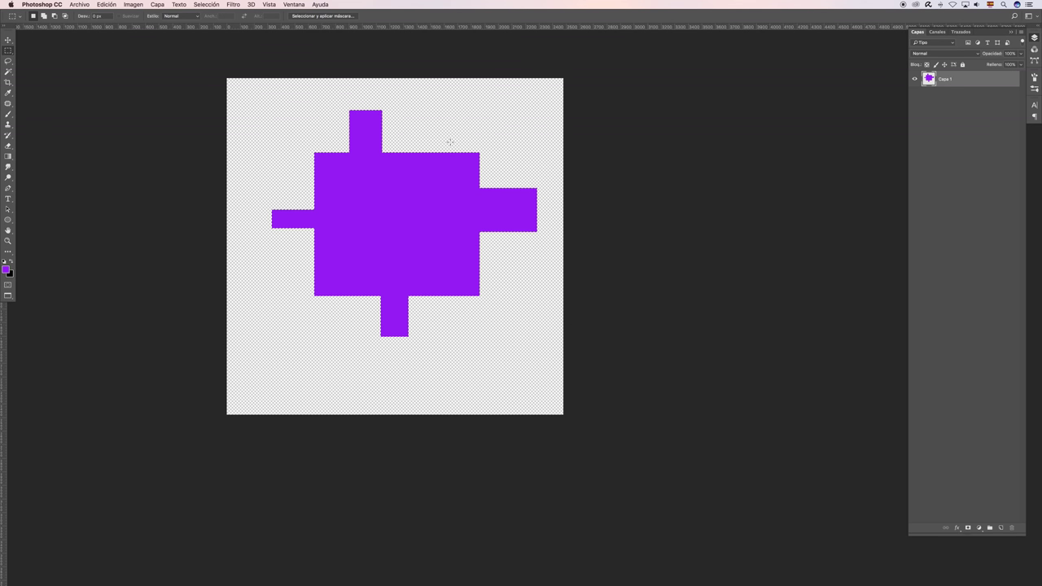
pyautogui.moveTo(339, 155); pyautogui.dragTo(412, 229)
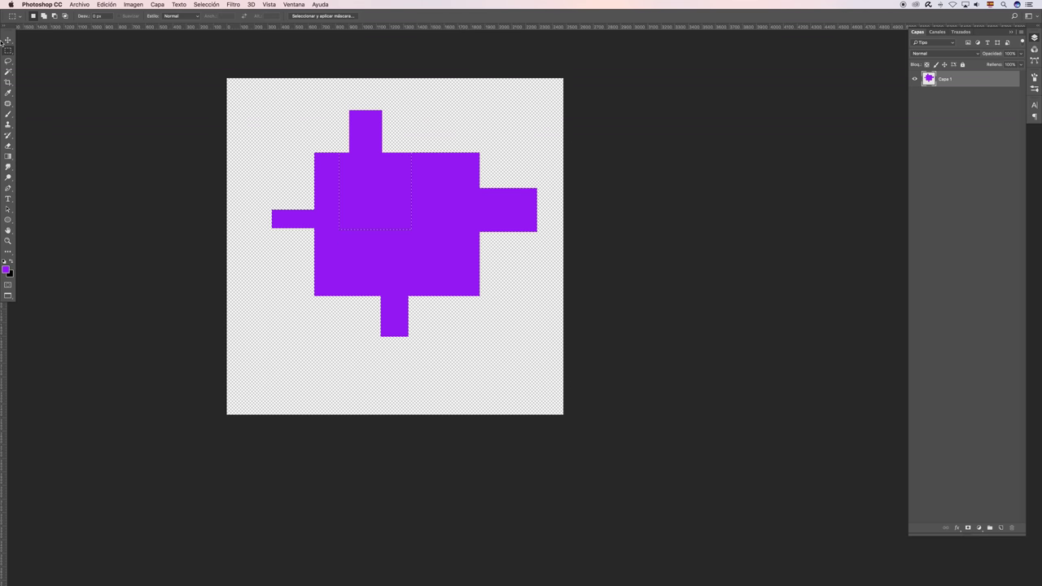
# Position a rectangular marquee over the upper-left part of the purple shape
pyautogui.moveTo(472, 235); pyautogui.dragTo(490, 201)
pyautogui.moveTo(490, 201); pyautogui.dragTo(443, 218)
pyautogui.moveTo(426, 234); pyautogui.dragTo(454, 243)
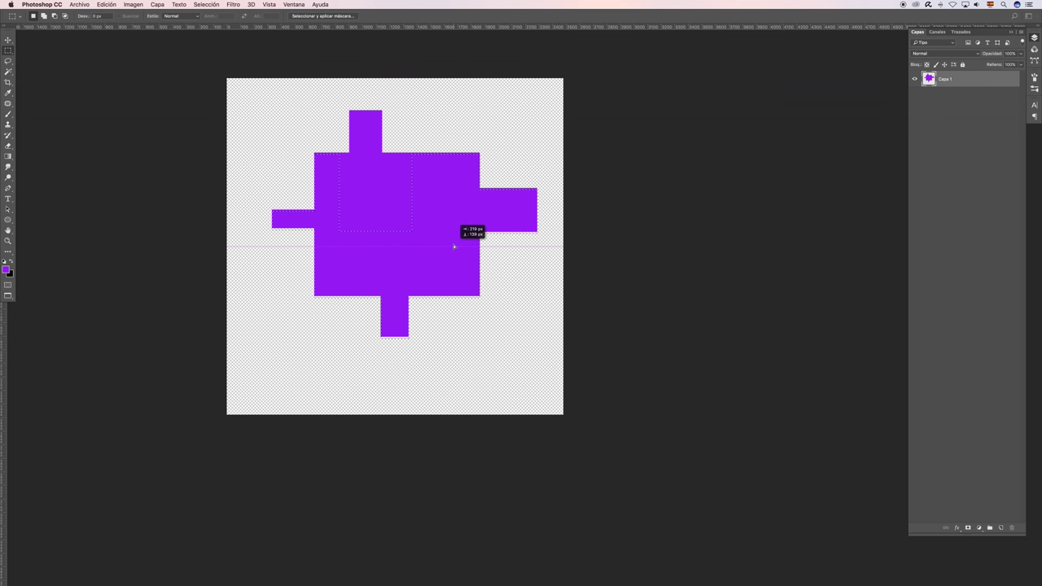
pyautogui.moveTo(453, 244); pyautogui.dragTo(457, 241)
# Nudge the purple shape upward, then add layer Capa 2 and delete Capa 1
pyautogui.click(8, 39)
pyautogui.moveTo(426, 244)
pyautogui.mouseDown()
pyautogui.moveTo(392, 210)
pyautogui.moveTo(431, 231)
pyautogui.mouseUp()
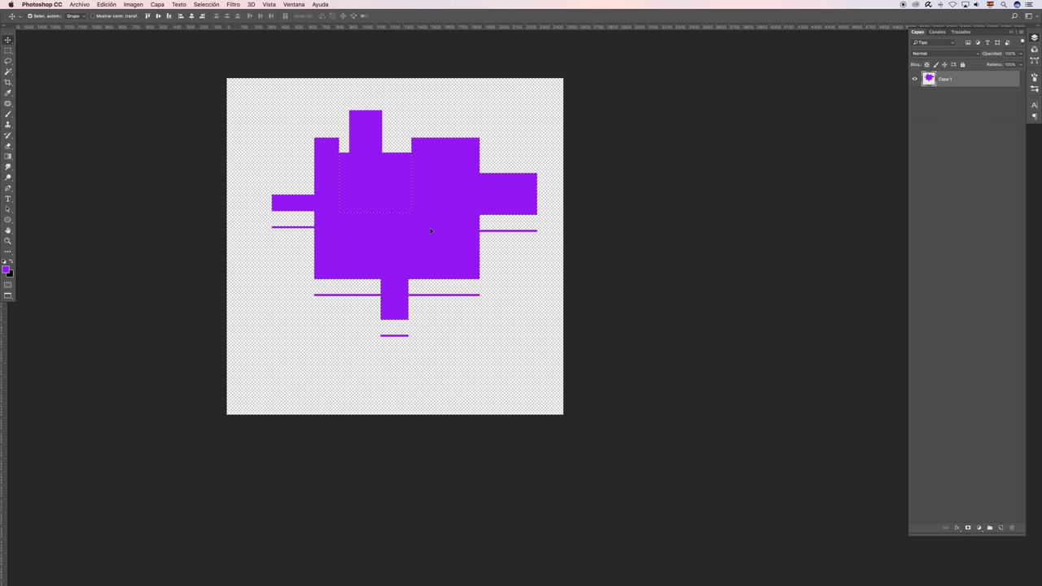
pyautogui.press('m')
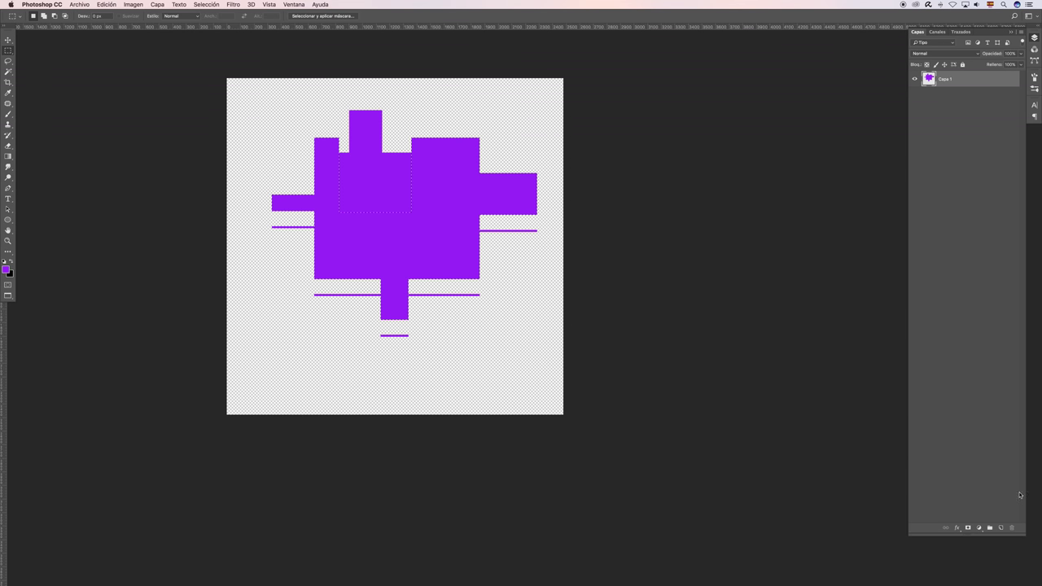
pyautogui.click(1001, 527)
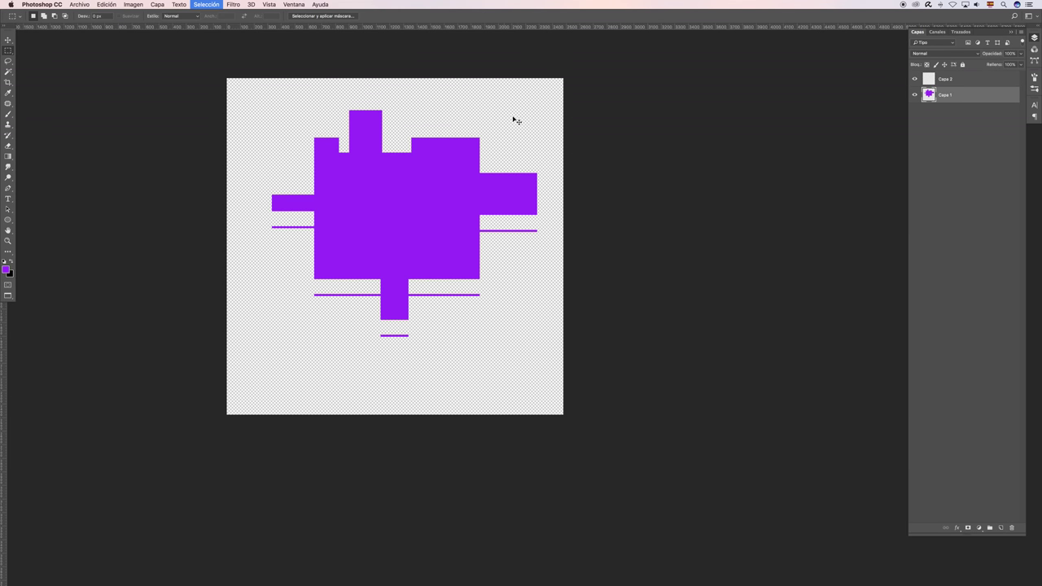
pyautogui.press('Delete')
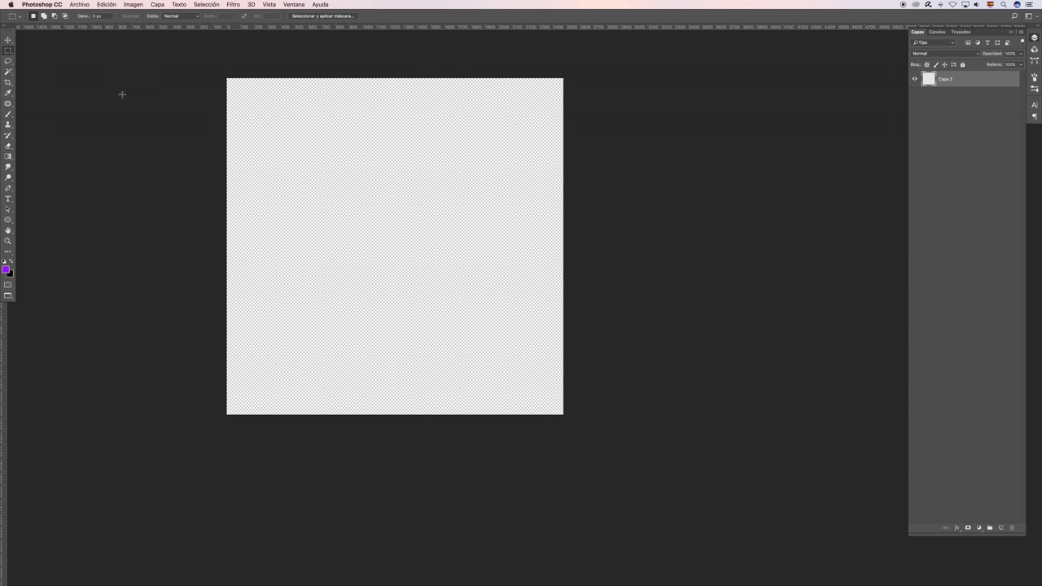
# Fill a large centre rectangle on Capa 2 with purple and select a square inside it
pyautogui.moveTo(288, 148); pyautogui.dragTo(506, 330)
pyautogui.hotkey('shift', 'BackSpace')
pyautogui.press('Return')
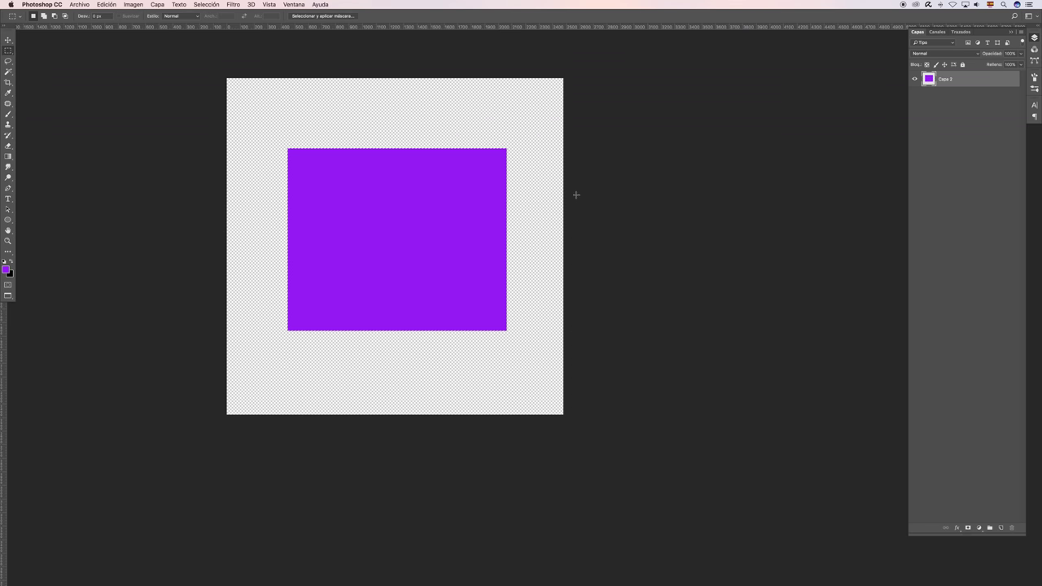
pyautogui.press('super+d')
pyautogui.moveTo(348, 187); pyautogui.dragTo(437, 274)
pyautogui.moveTo(413, 225); pyautogui.dragTo(398, 245)
pyautogui.click(8, 40)
pyautogui.moveTo(413, 238); pyautogui.dragTo(312, 140)
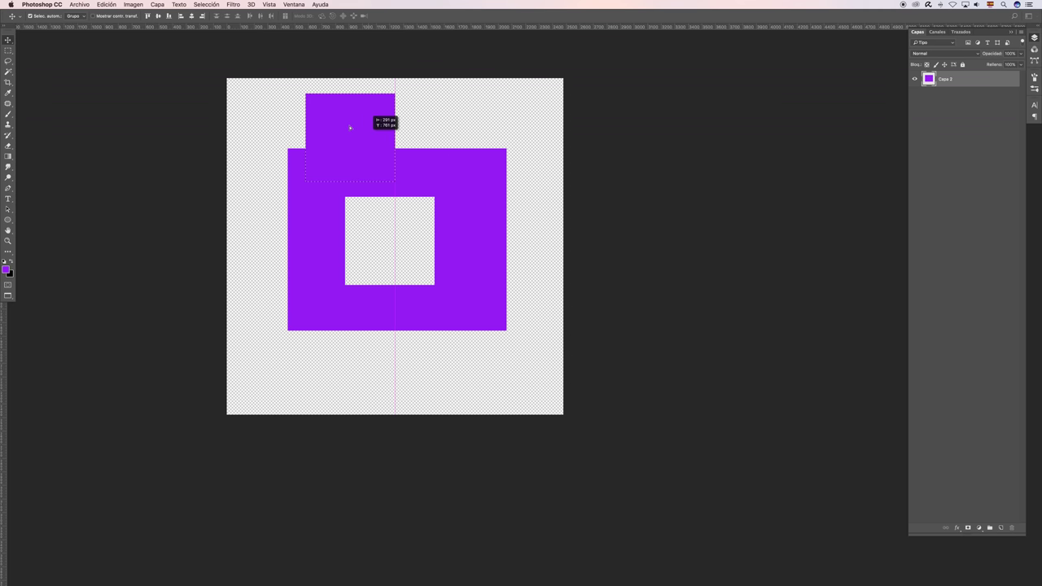
pyautogui.moveTo(312, 140)
pyautogui.mouseDown()
pyautogui.moveTo(538, 149)
pyautogui.moveTo(307, 149)
pyautogui.mouseUp()
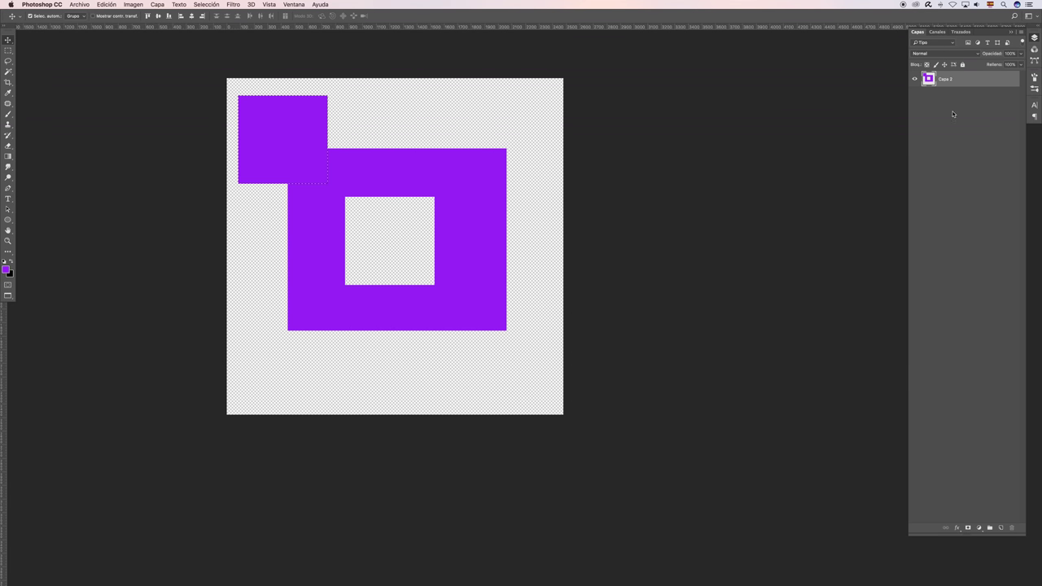
pyautogui.moveTo(365, 160); pyautogui.dragTo(410, 239)
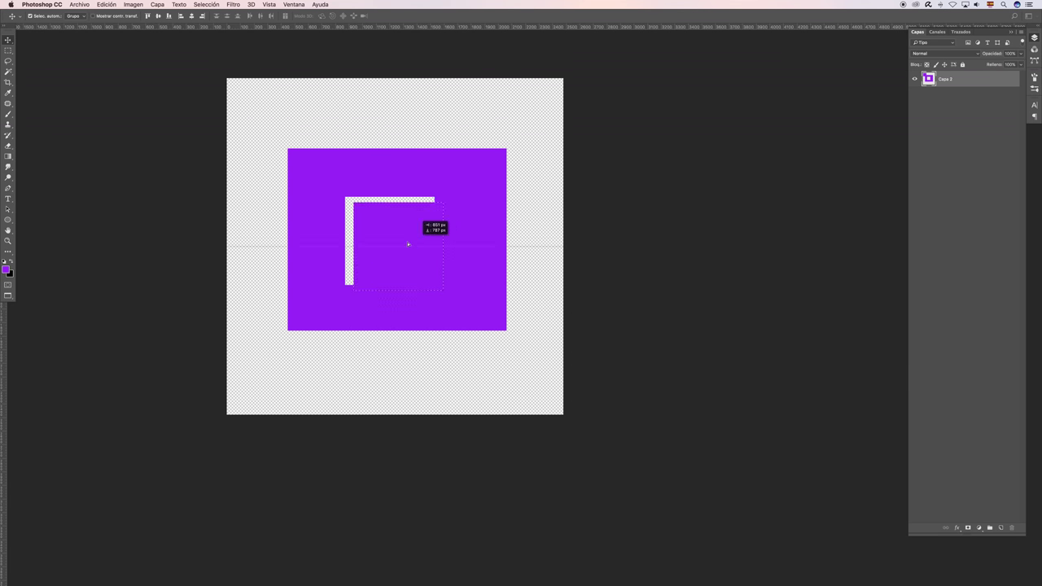
pyautogui.moveTo(410, 239); pyautogui.dragTo(410, 239)
pyautogui.press('super+z')
pyautogui.press('super+z')
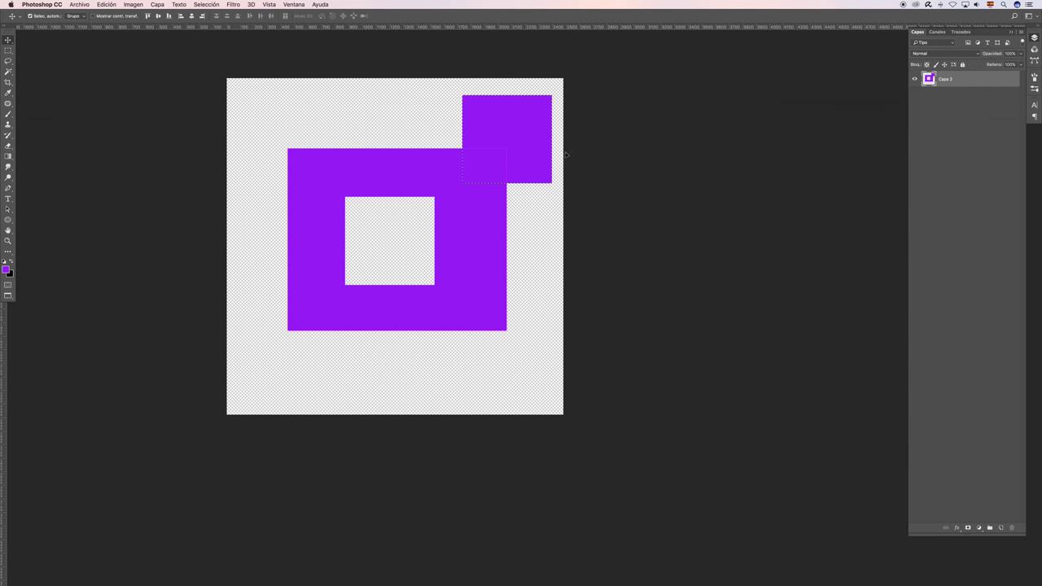
pyautogui.press('super+shift+z')
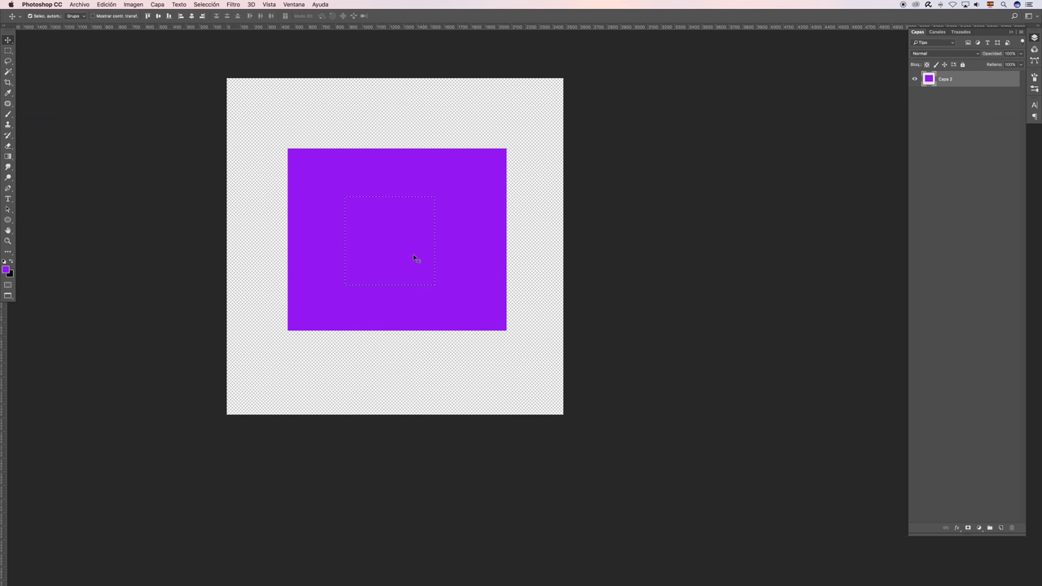
# Deselect the square on Capa 2 after briefly checking the Selección menu
pyautogui.click(211, 4)
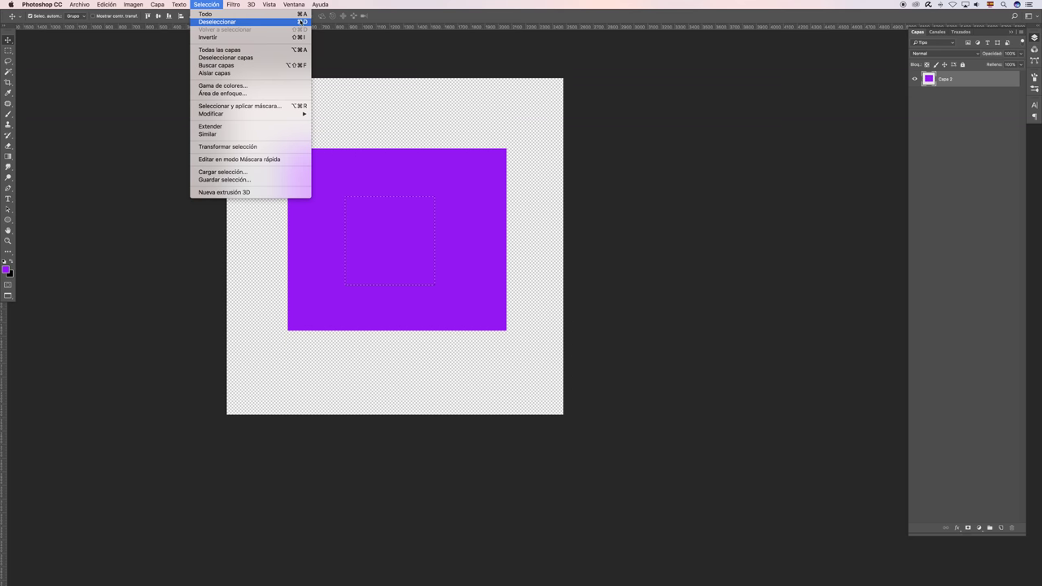
pyautogui.click(428, 121)
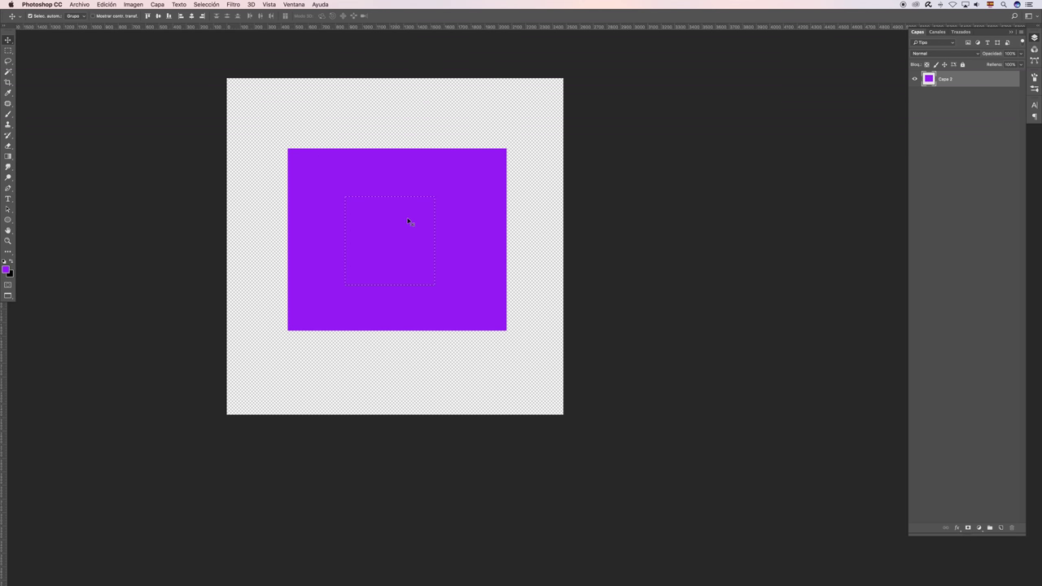
pyautogui.press('super+d')
pyautogui.moveTo(9, 50); pyautogui.dragTo(98, 61)
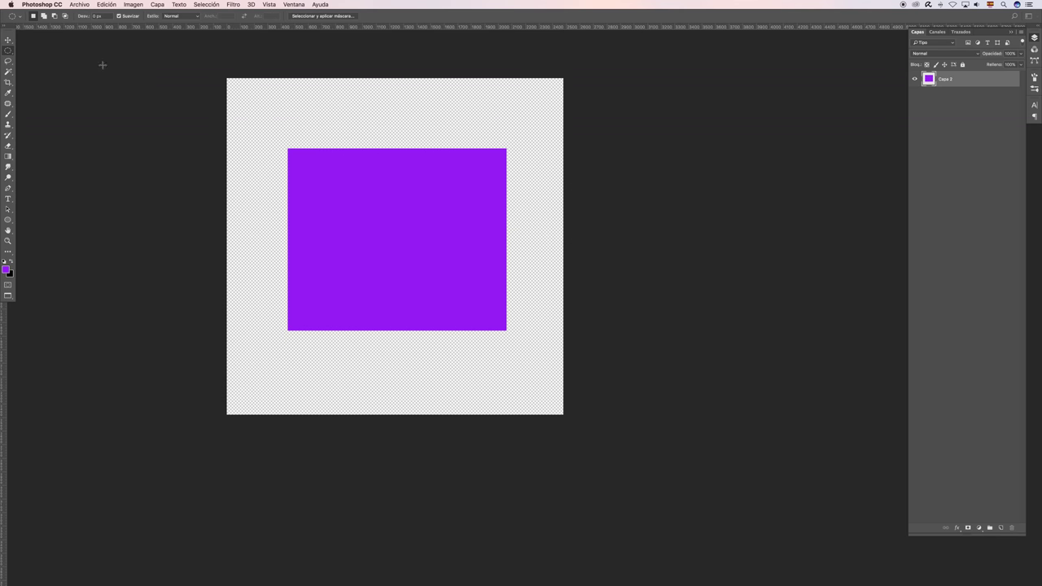
# Try an elliptical and several freehand lasso selections on the purple square, then deselect
pyautogui.moveTo(352, 193); pyautogui.dragTo(435, 274)
pyautogui.moveTo(10, 61); pyautogui.dragTo(49, 62)
pyautogui.click(354, 200)
pyautogui.moveTo(315, 203); pyautogui.dragTo(390, 211)
pyautogui.moveTo(460, 184); pyautogui.dragTo(461, 186)
pyautogui.moveTo(414, 237); pyautogui.dragTo(486, 238)
pyautogui.click(332, 280)
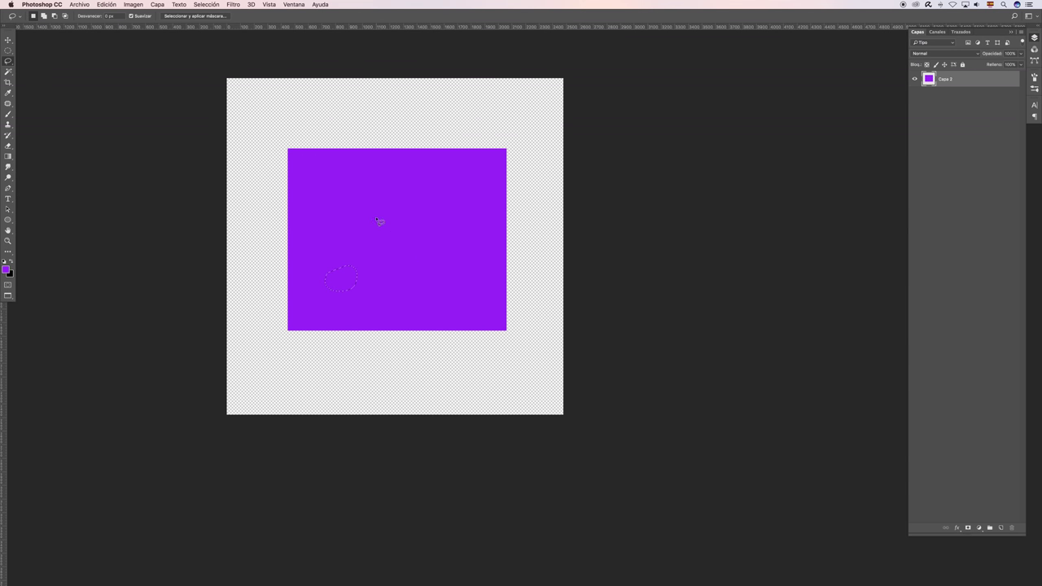
pyautogui.moveTo(443, 183); pyautogui.dragTo(482, 200)
pyautogui.press('super+d')
# Draw a closed six-corner polygonal lasso selection inside the purple square
pyautogui.rightClick(16, 61)
pyautogui.click(44, 69)
pyautogui.click(324, 179)
pyautogui.click(314, 243)
pyautogui.click(369, 279)
pyautogui.click(414, 209)
pyautogui.click(338, 234)
pyautogui.click(366, 189)
pyautogui.click(324, 179)
pyautogui.rightClick(8, 61)
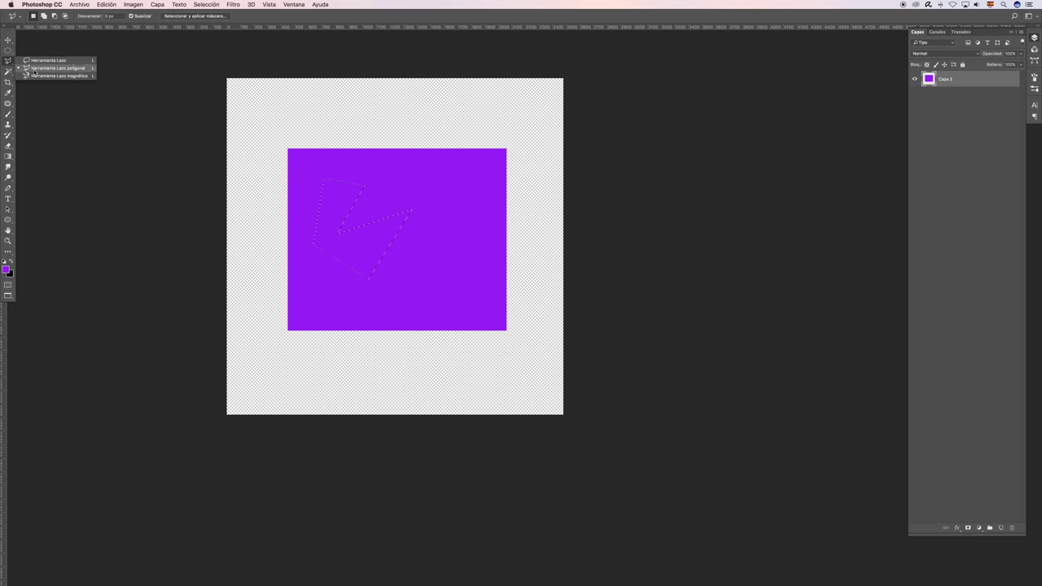
pyautogui.click(44, 76)
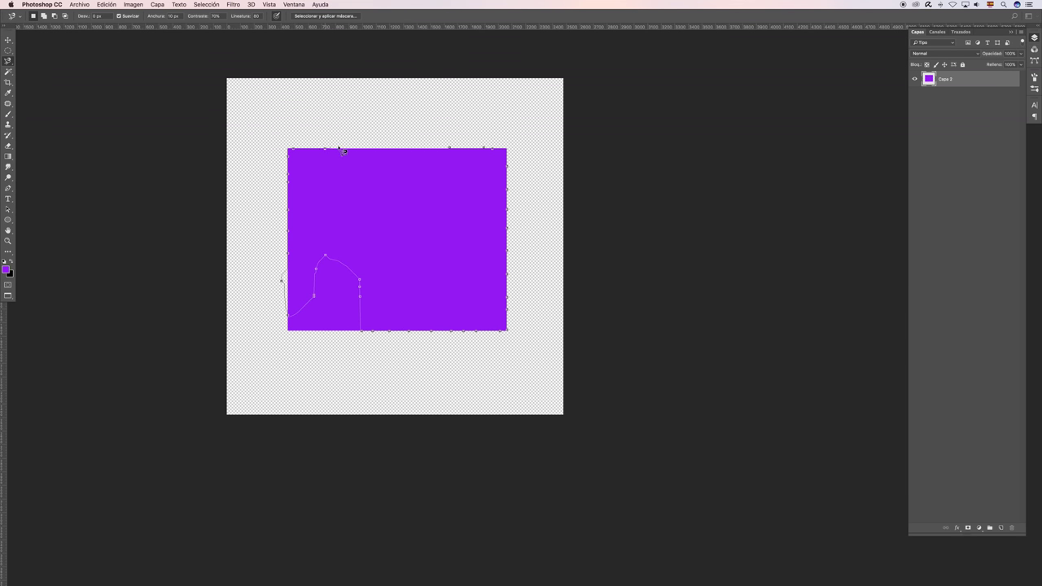
# Close the magnetic lasso trace along the square's bottom-left edge into a selection
pyautogui.doubleClick(455, 151)
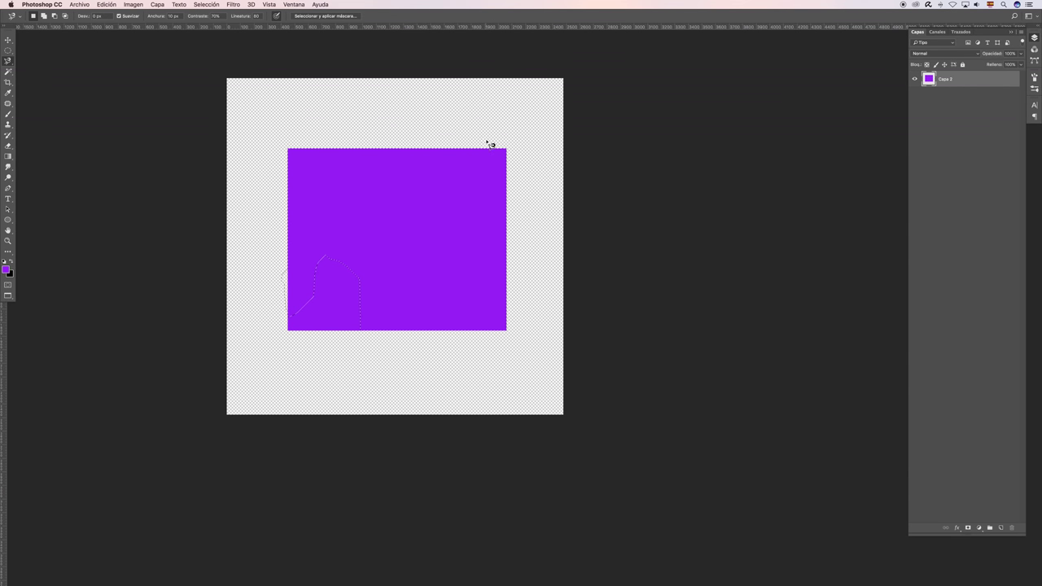
pyautogui.press('super+Tab')
# Place Single-banana.jpg from Finder onto the canvas as a new layer
pyautogui.moveTo(633, 114); pyautogui.dragTo(356, 122)
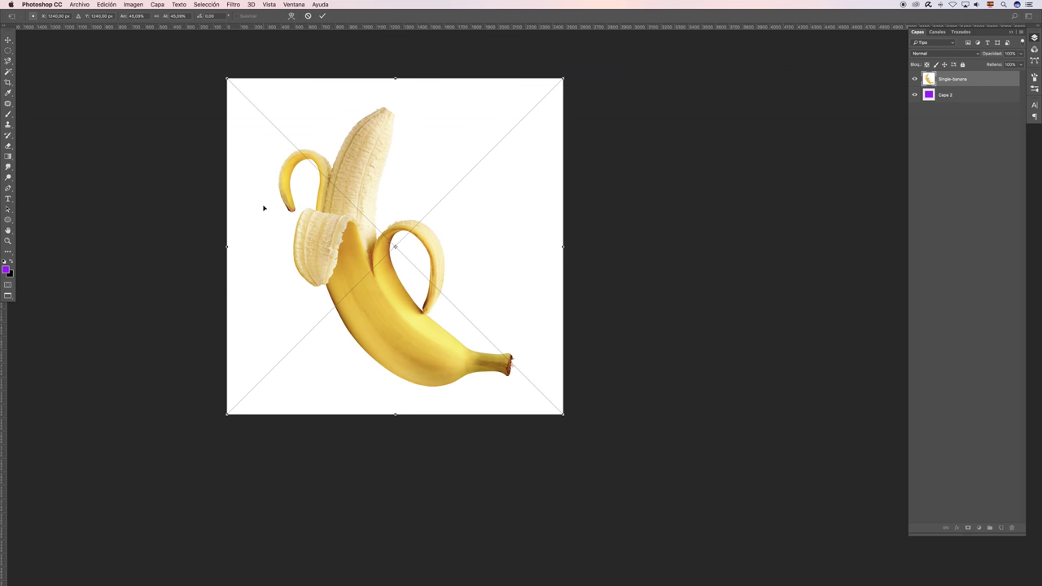
pyautogui.press('Return')
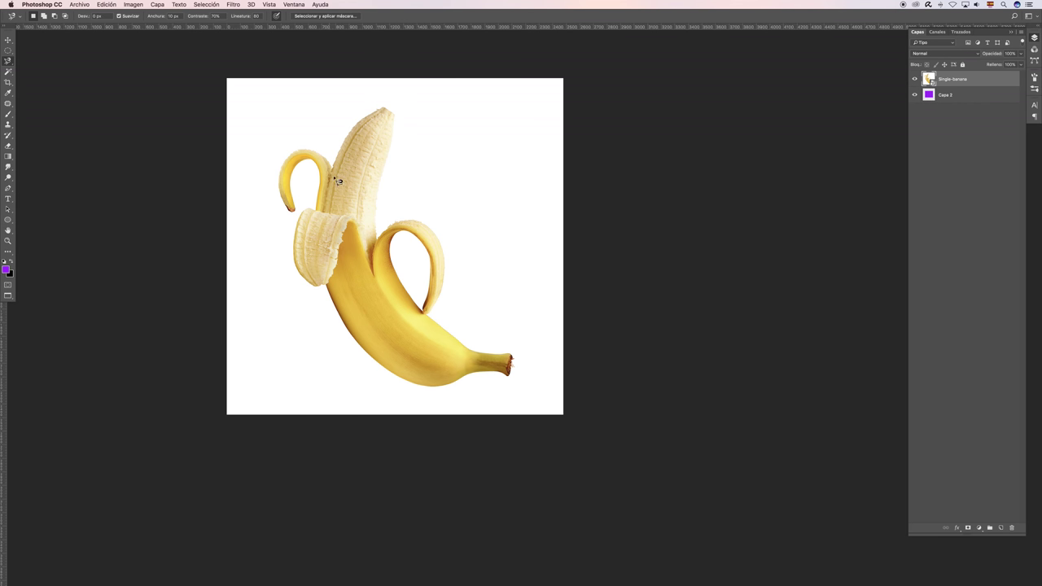
pyautogui.click(378, 240)
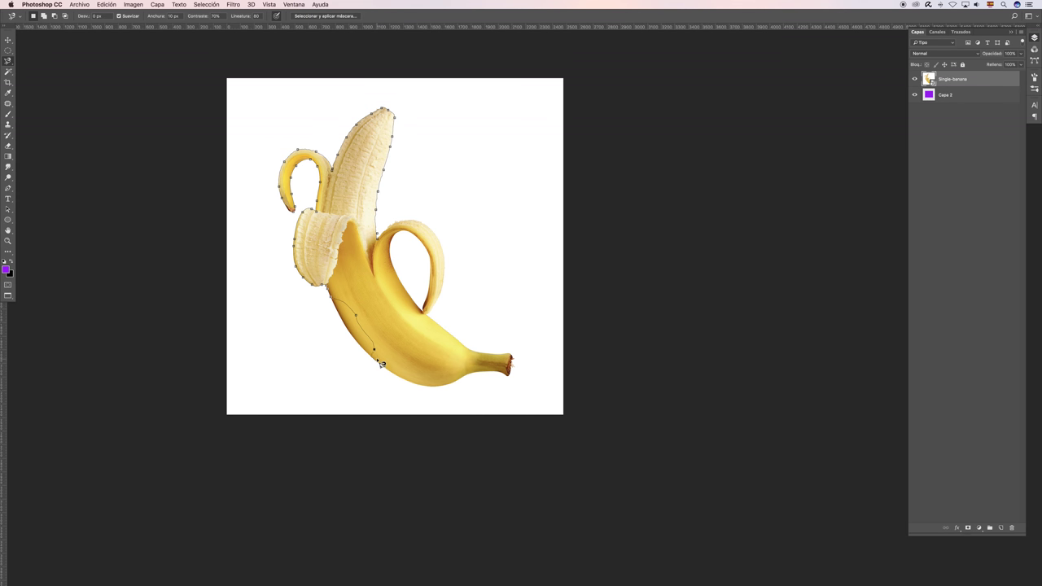
# Remove stray anchors and close the magnetic lasso into a selection around the banana
pyautogui.press('BackSpace')
pyautogui.press('BackSpace')
pyautogui.click(383, 243)
pyautogui.click(8, 72)
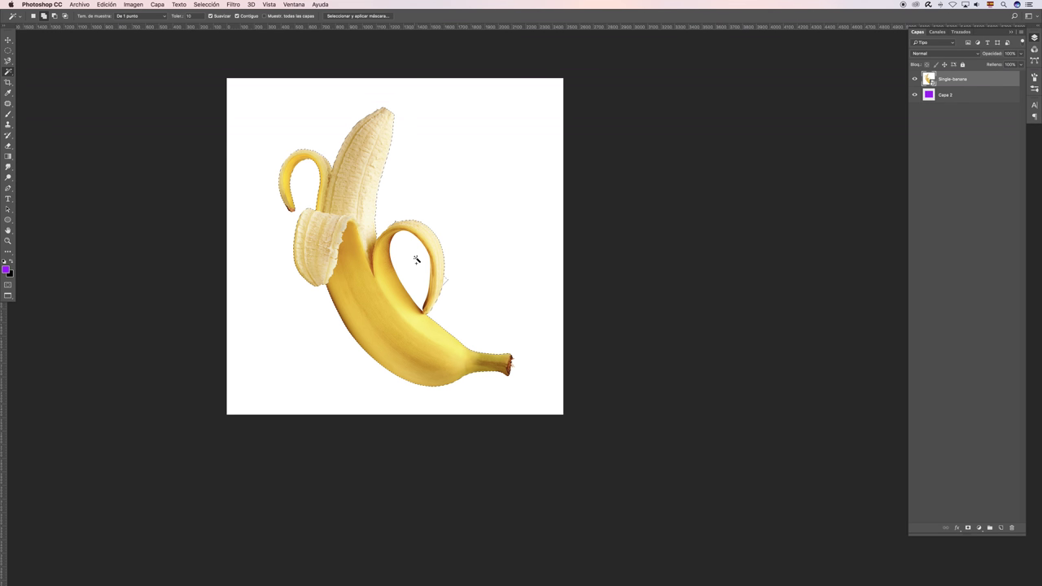
# Lasso-subtract the stray white triangle beside the right peel loop from the banana selection, then fit the image on screen
pyautogui.press('alt')
pyautogui.scroll(8, 464, 257)
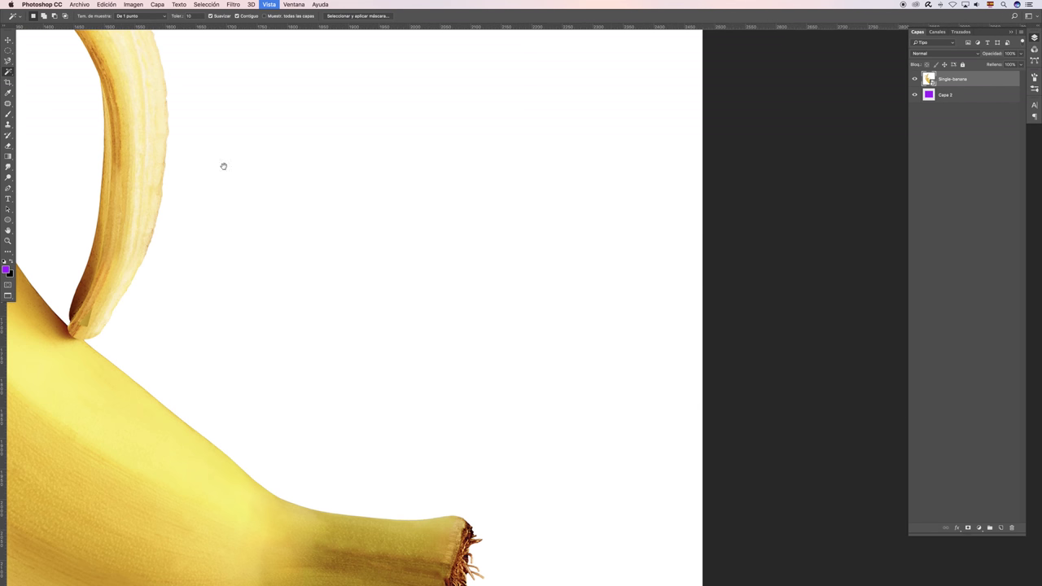
pyautogui.moveTo(223, 162); pyautogui.dragTo(372, 247)
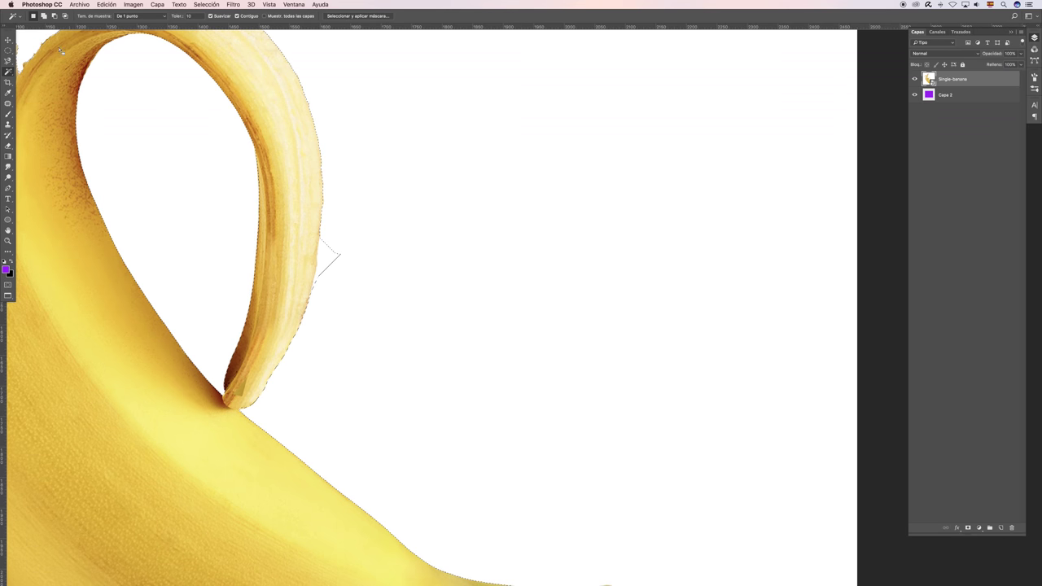
pyautogui.moveTo(8, 61); pyautogui.dragTo(45, 57)
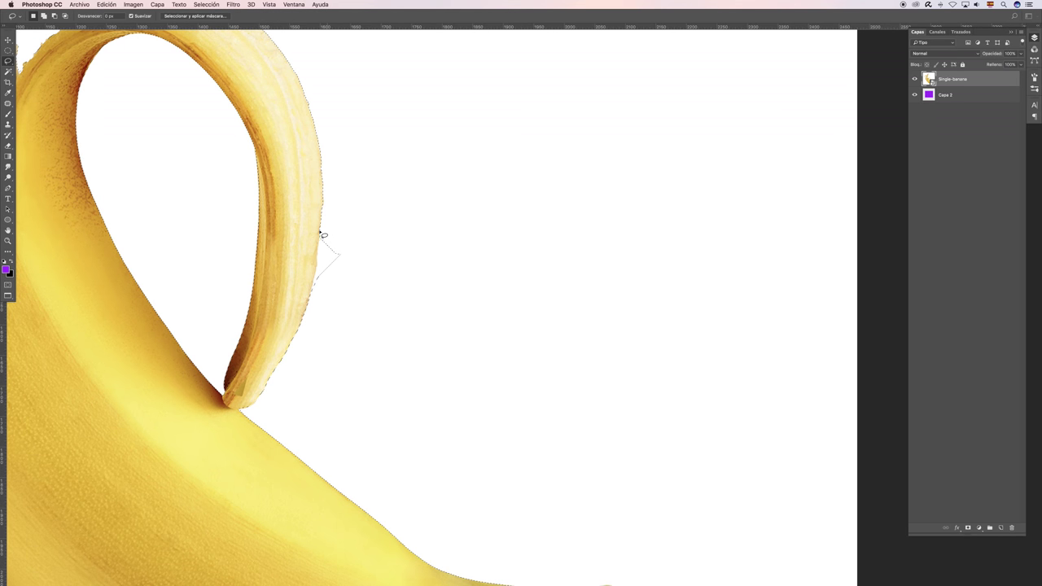
pyautogui.moveTo(326, 236)
pyautogui.mouseDown()
pyautogui.moveTo(354, 275)
pyautogui.moveTo(322, 247)
pyautogui.moveTo(312, 291)
pyautogui.moveTo(366, 275)
pyautogui.moveTo(352, 222)
pyautogui.mouseUp()
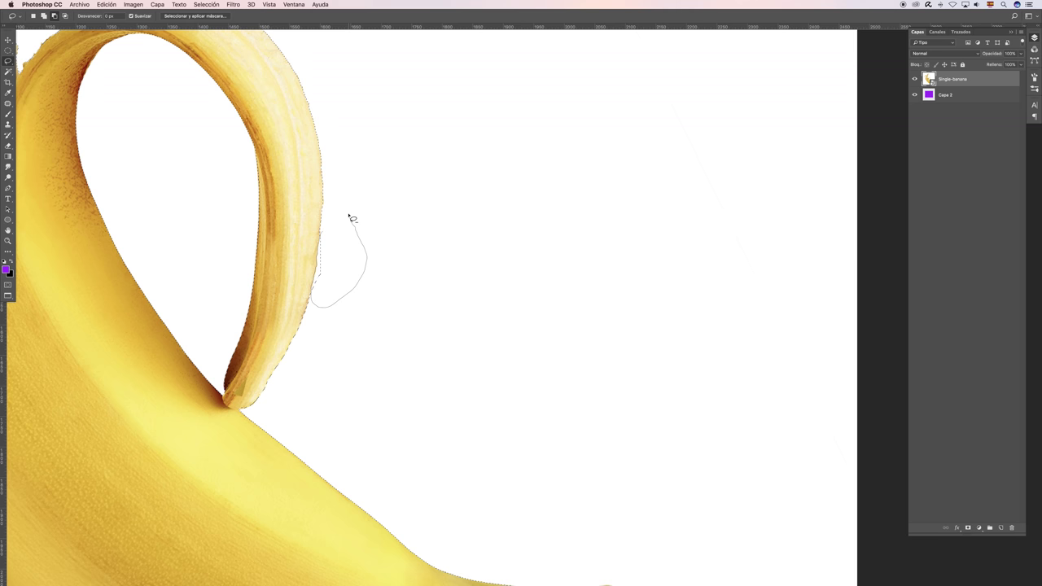
pyautogui.moveTo(352, 219); pyautogui.dragTo(351, 215)
pyautogui.press('super+0')
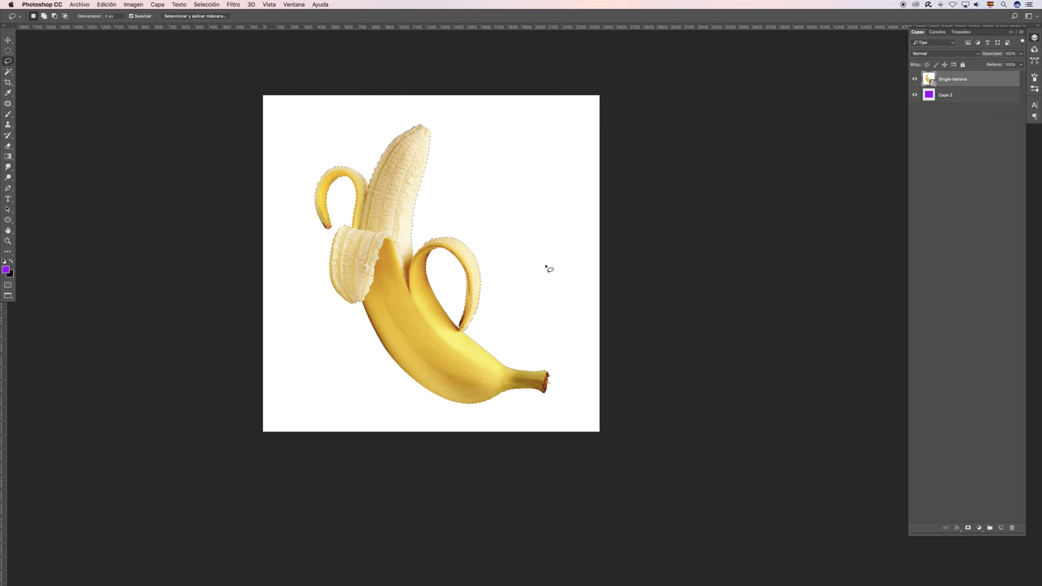
# Zoom around the banana, clear the selection, and Magic Wand a patch of banana flesh
pyautogui.press('z')
pyautogui.moveTo(575, 388)
pyautogui.mouseDown()
pyautogui.moveTo(612, 400)
pyautogui.moveTo(548, 370)
pyautogui.mouseUp()
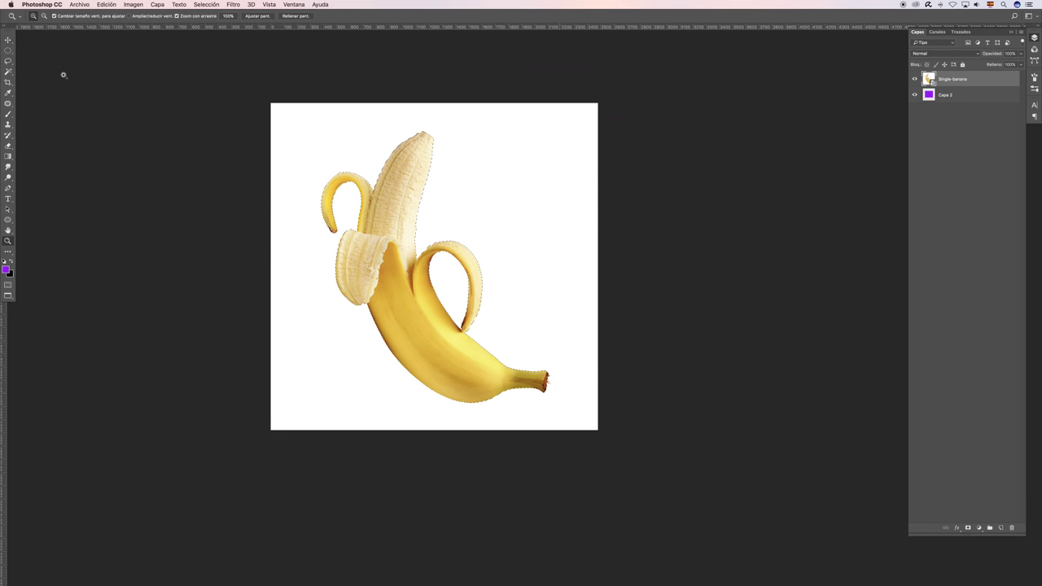
pyautogui.click(8, 72)
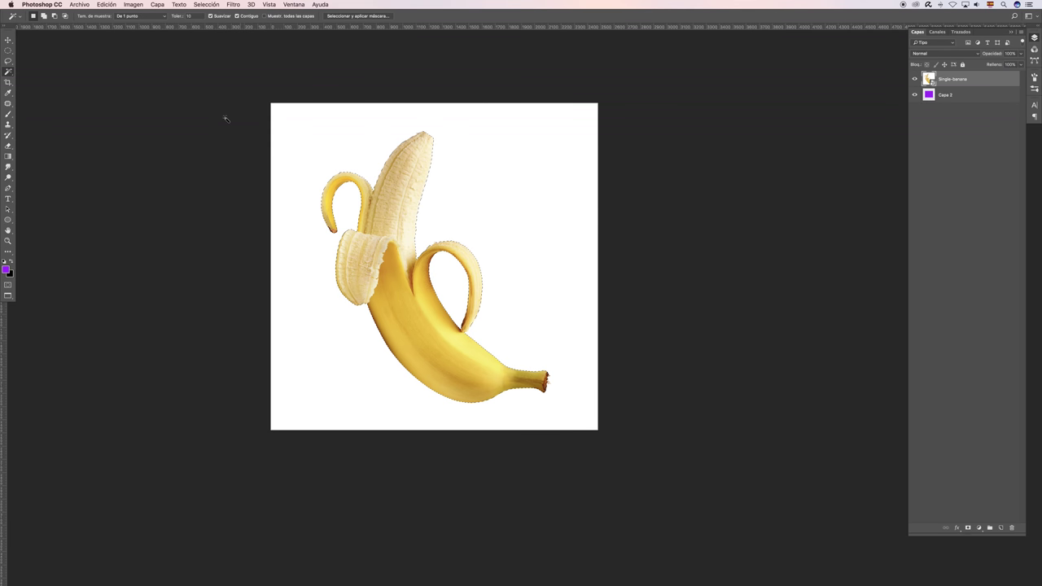
pyautogui.press('super+d')
pyautogui.press('Return')
pyautogui.click(406, 167)
# Set Magic Wand tolerance to 50, select the yellow peel, then deselect
pyautogui.click(192, 17)
pyautogui.write('50')
pyautogui.click(394, 279)
pyautogui.moveTo(382, 181); pyautogui.dragTo(381, 184)
pyautogui.press('super+d')
# Try further colour selections on the flesh and peel, deselecting each, and edit the tolerance again
pyautogui.click(399, 192)
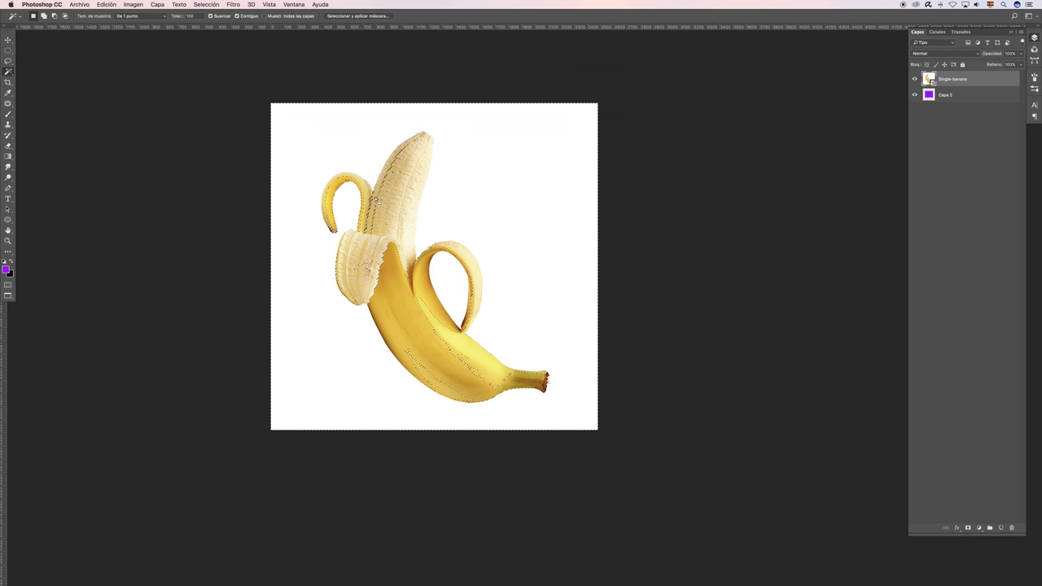
pyautogui.click(377, 200)
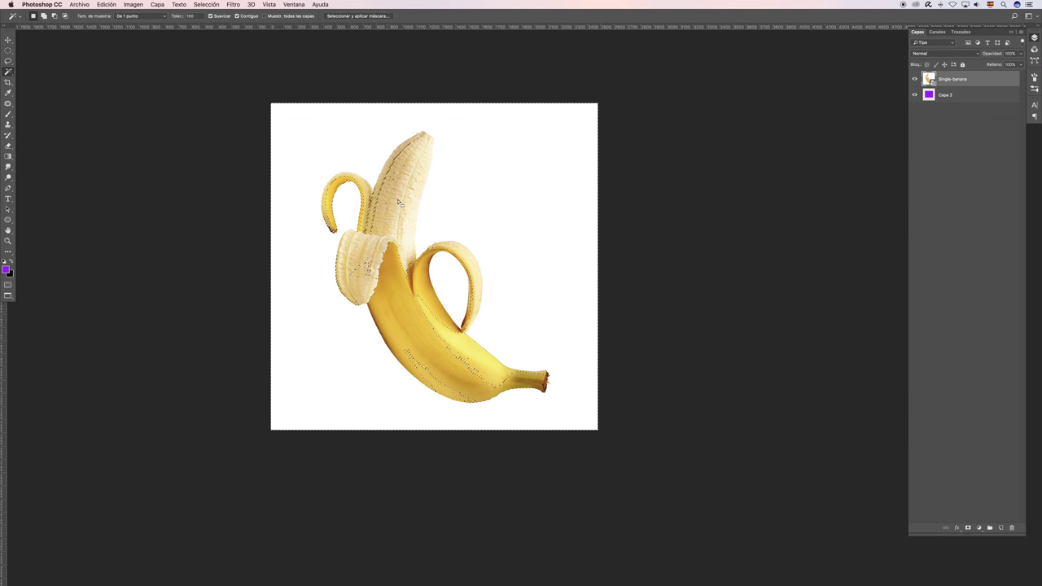
pyautogui.press('super+d')
pyautogui.press('super+d')
pyautogui.click(395, 270)
pyautogui.press('super+d')
pyautogui.click(187, 15)
# Draw a circular Elliptical Marquee selection around the banana's top
pyautogui.click(9, 50)
pyautogui.moveTo(310, 130); pyautogui.dragTo(606, 341)
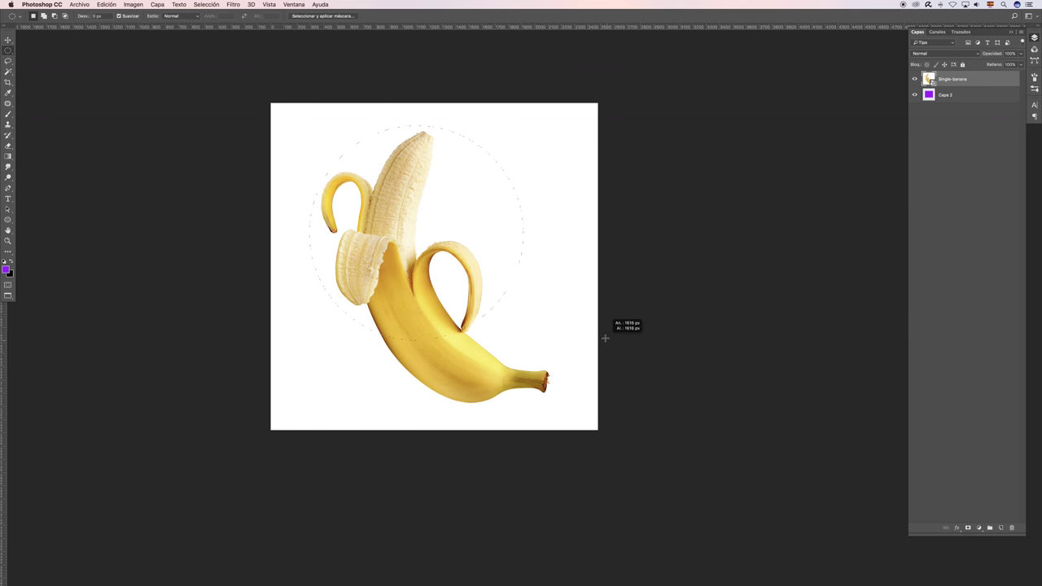
pyautogui.moveTo(607, 340); pyautogui.dragTo(470, 277)
# Copy the circled banana top to a new layer, Capa 3, with Cmd+J
pyautogui.press('v')
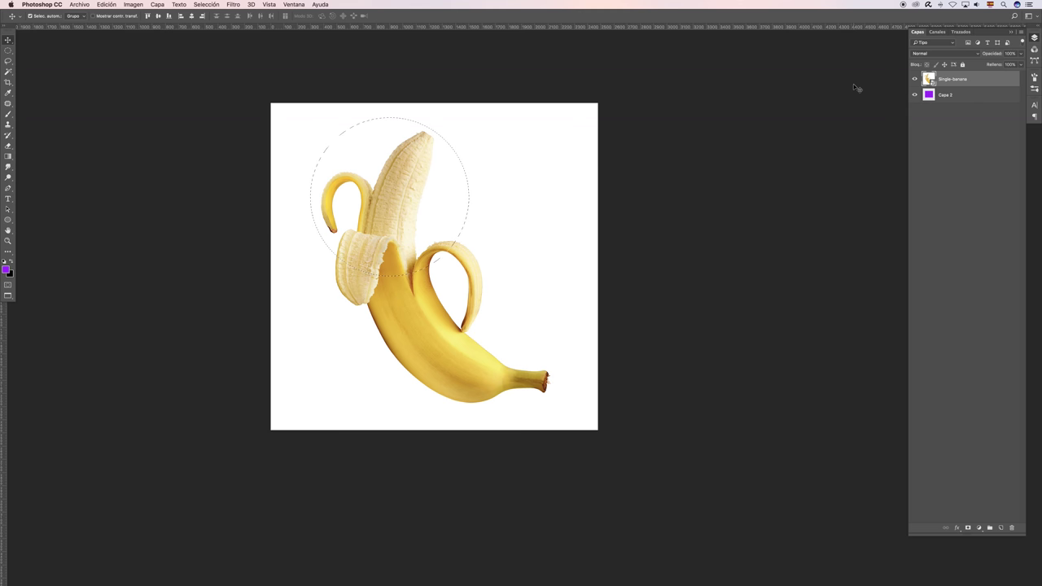
pyautogui.click(157, 5)
pyautogui.moveTo(171, 14)
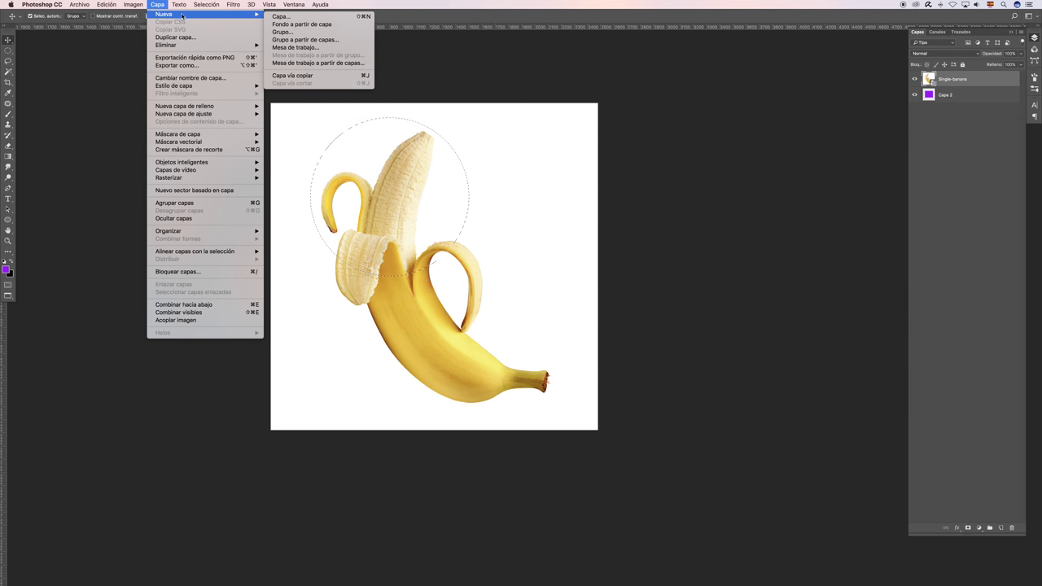
pyautogui.click(356, 79)
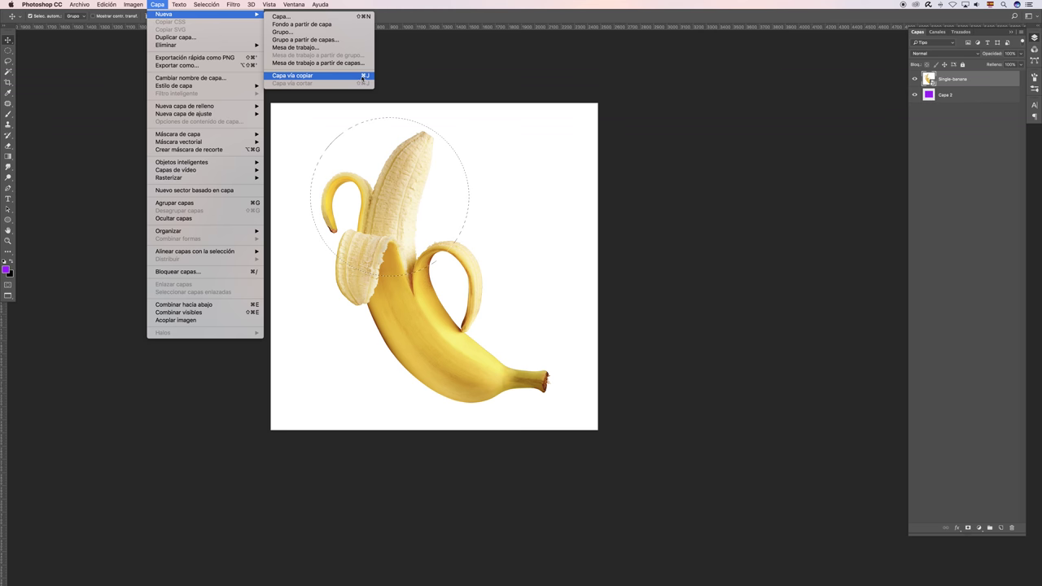
pyautogui.click(961, 134)
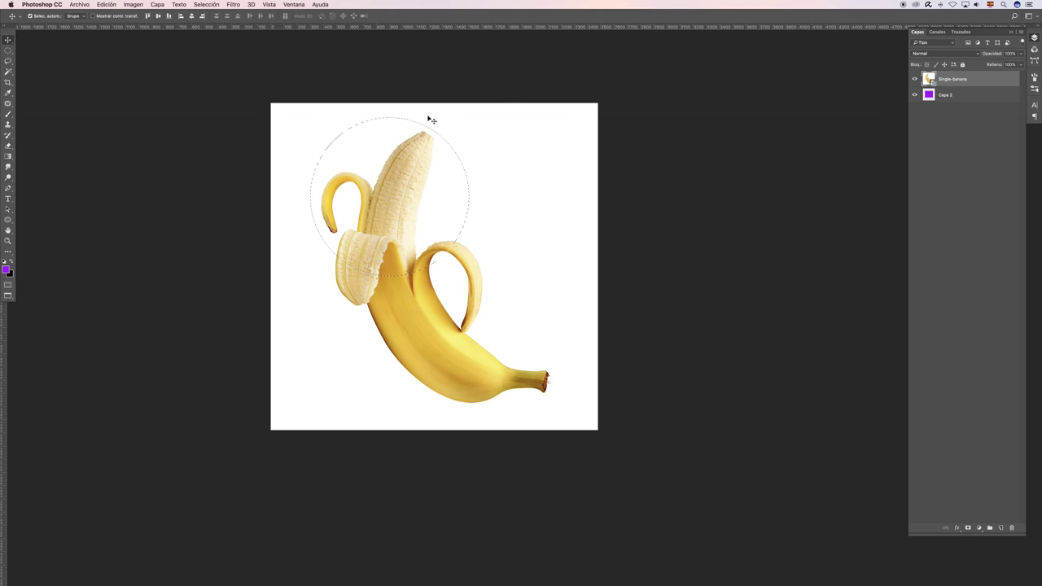
pyautogui.hotkey('ctrl', 'j')
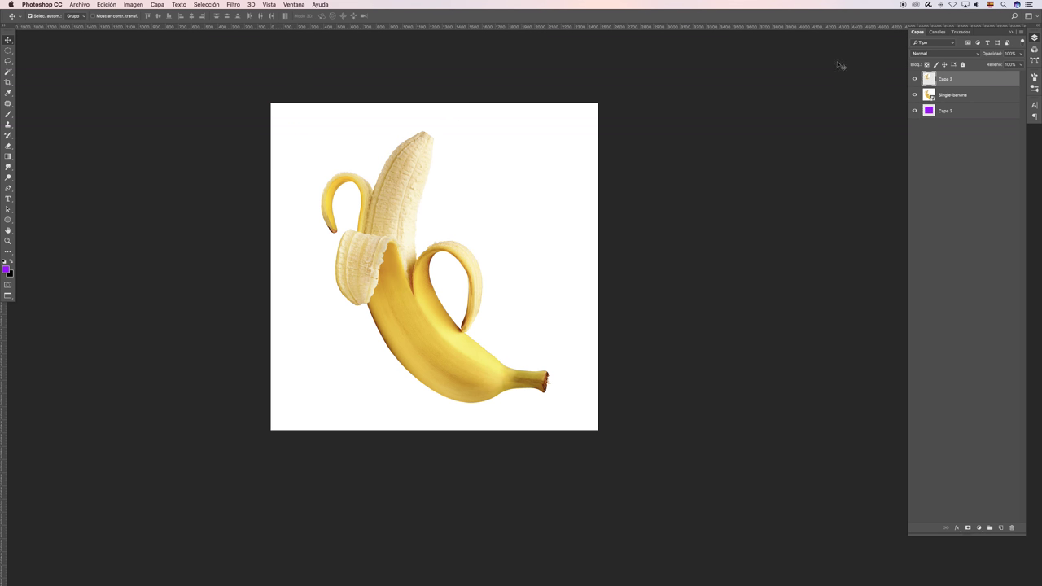
# Free-transform Capa 3 to move the banana-top copy right of the original
pyautogui.hotkey('ctrl', 't')
pyautogui.moveTo(437, 177)
pyautogui.mouseDown()
pyautogui.moveTo(430, 218)
pyautogui.moveTo(508, 205)
pyautogui.mouseUp()
pyautogui.press('Return')
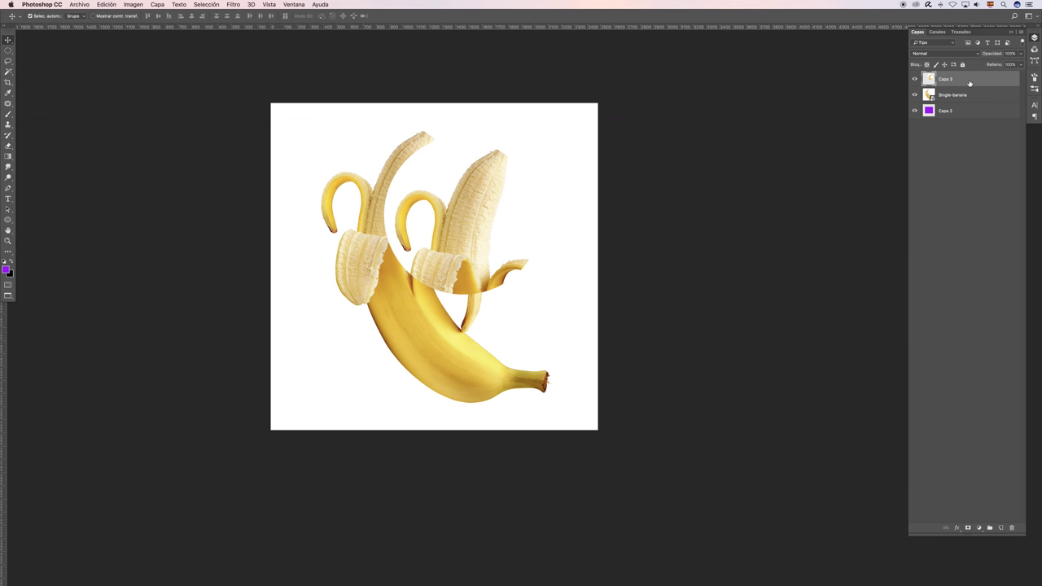
# Delete the extra Capa 3 duplicates and drag the copy back exactly over the original banana
pyautogui.hotkey('ctrl', 'j')
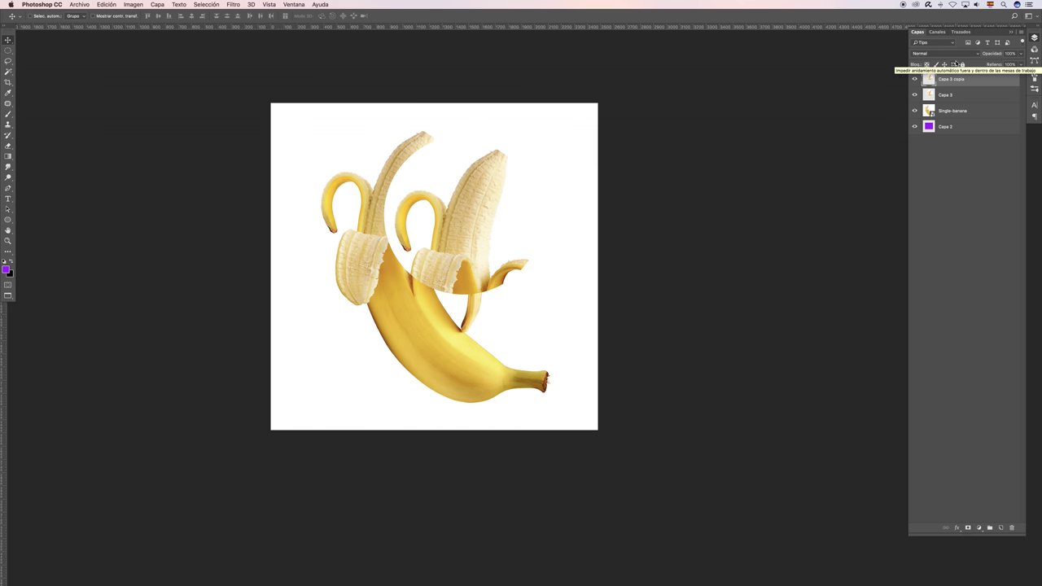
pyautogui.hotkey('ctrl', 'j')
pyautogui.hotkey('ctrl', 'j')
pyautogui.hotkey('ctrl', 'j')
pyautogui.hotkey('ctrl', 'j')
pyautogui.hotkey('ctrl', 'j')
pyautogui.hotkey('ctrl', 'j')
pyautogui.hotkey('ctrl', 'j')
pyautogui.hotkey('ctrl', 'j')
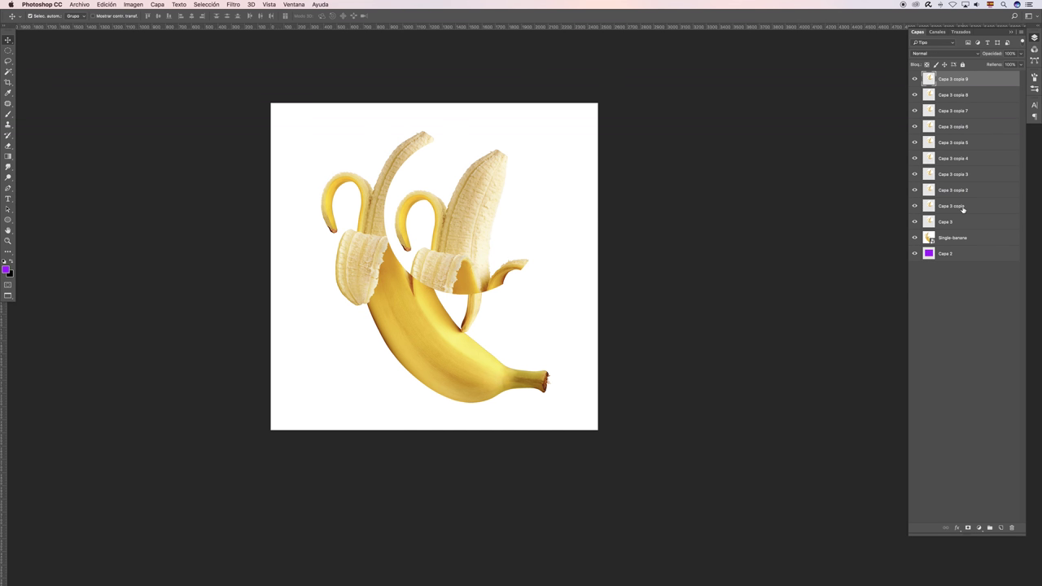
pyautogui.keyDown('shift'); pyautogui.click(963, 209); pyautogui.keyUp('shift')
pyautogui.press('Delete')
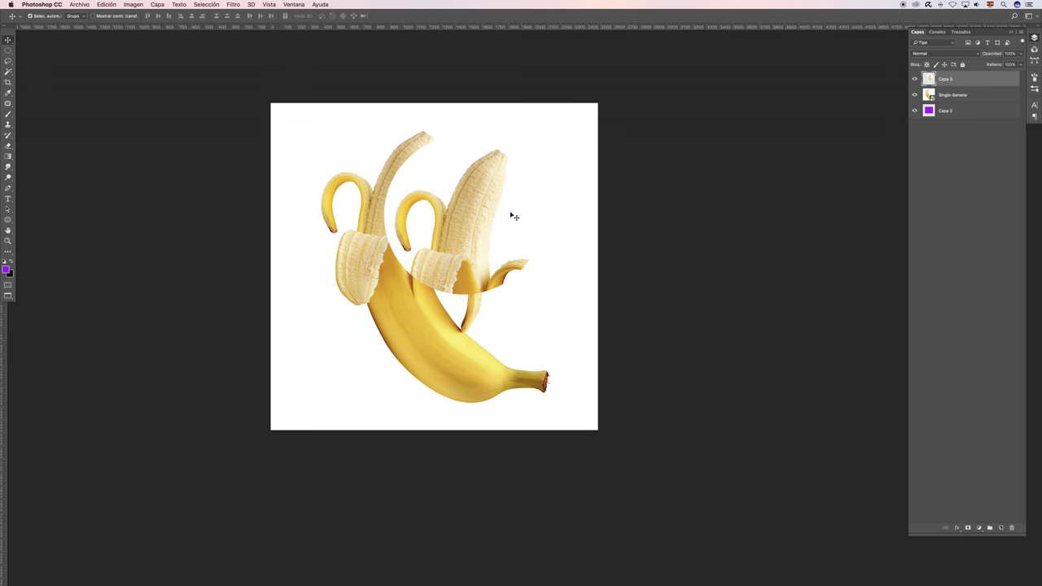
pyautogui.moveTo(488, 223)
pyautogui.mouseDown()
pyautogui.moveTo(417, 196)
pyautogui.moveTo(413, 206)
pyautogui.mouseUp()
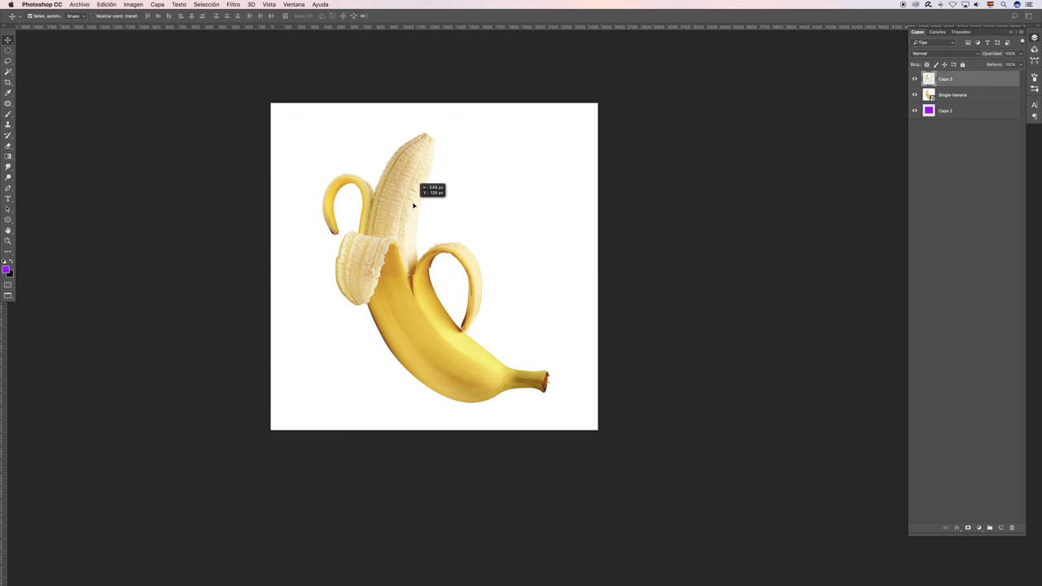
pyautogui.moveTo(412, 205); pyautogui.dragTo(412, 205)
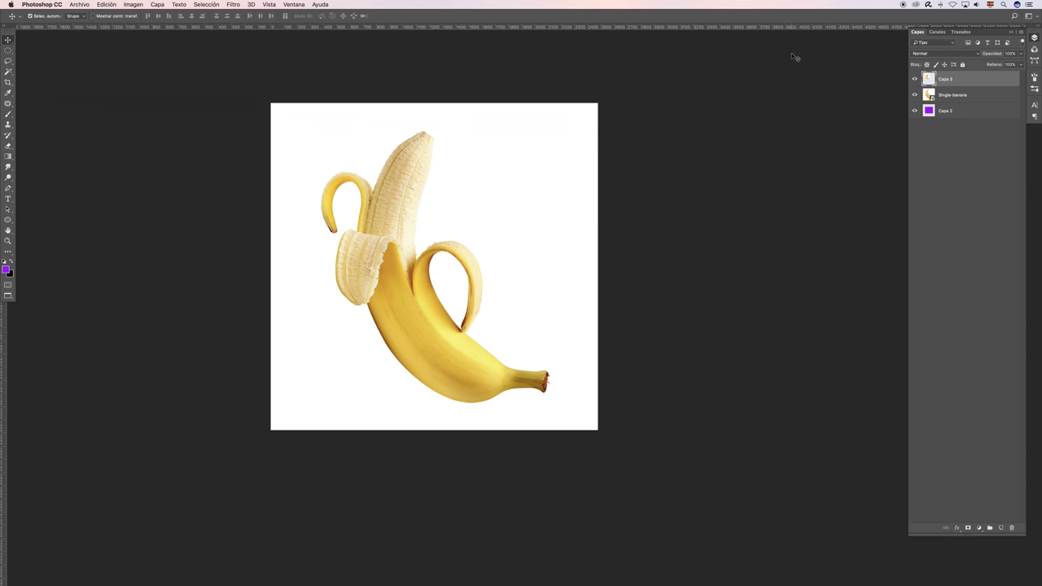